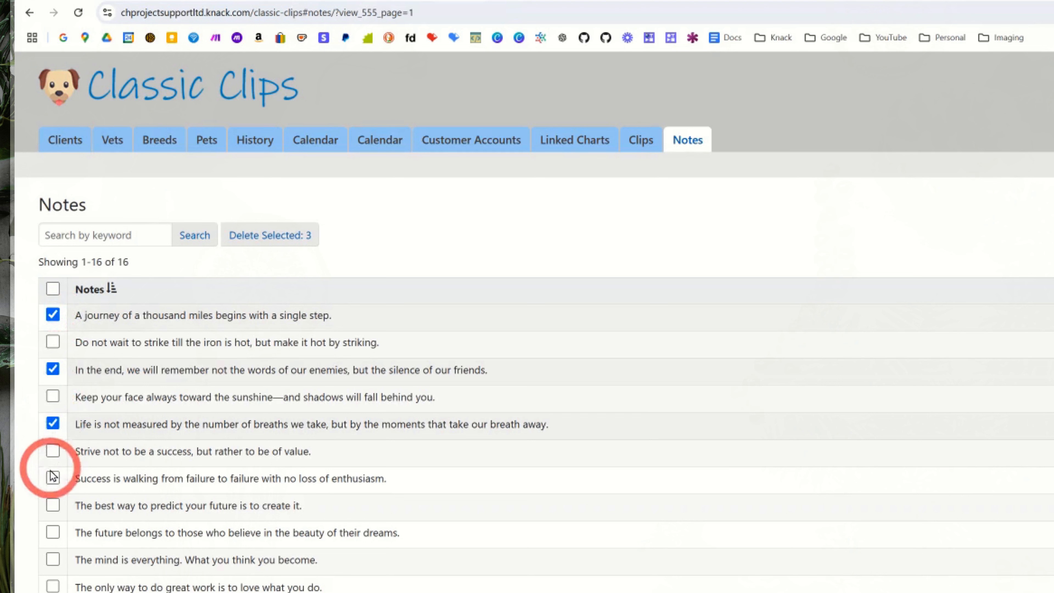
Step: Add the "Success is walking from failure to failure" note to the selection and permanently delete the four selected notes
click(53, 477)
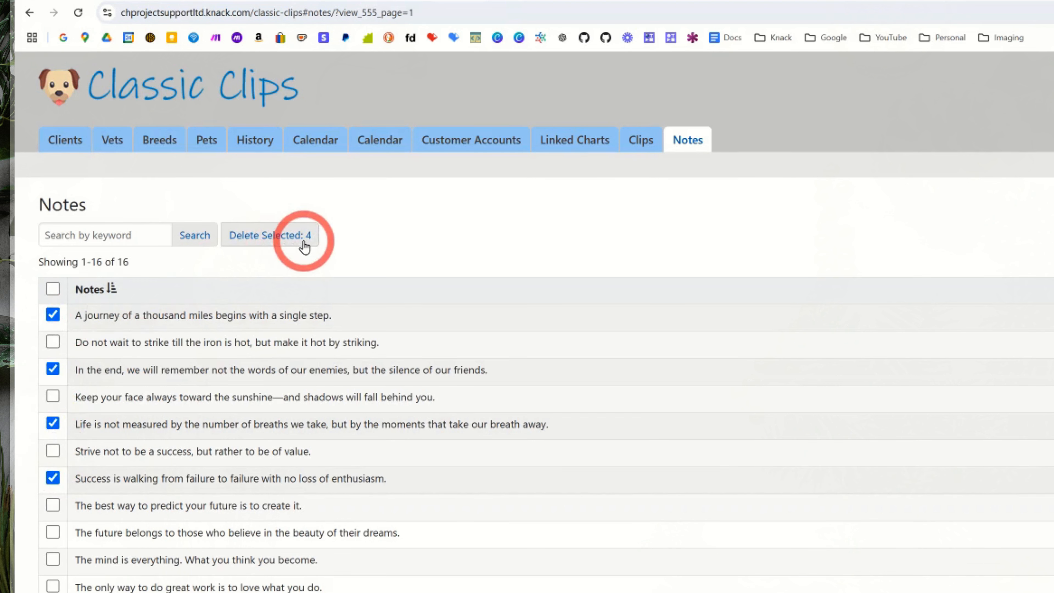
click(284, 244)
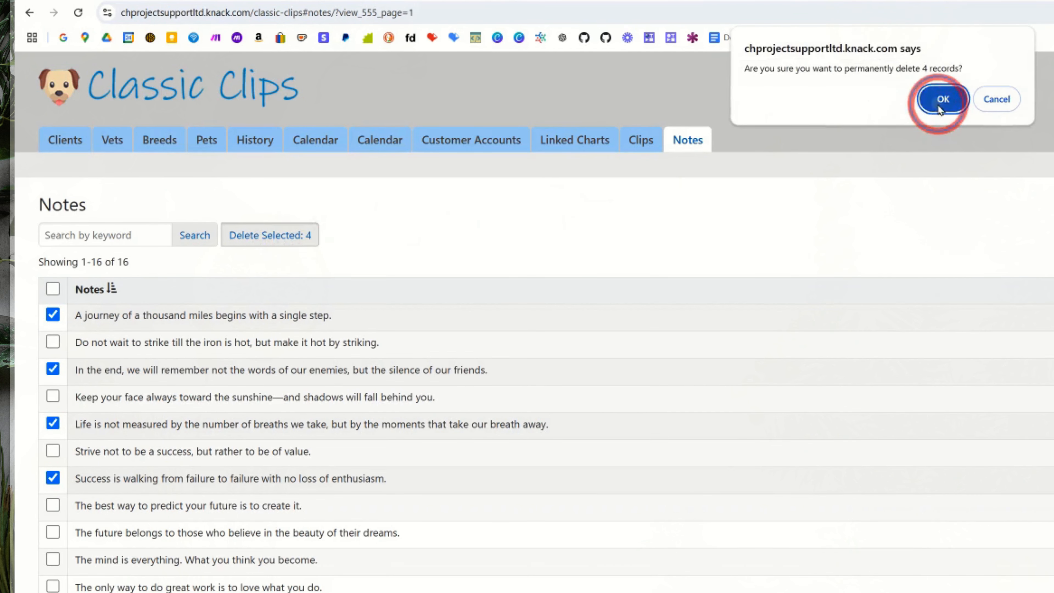
click(942, 99)
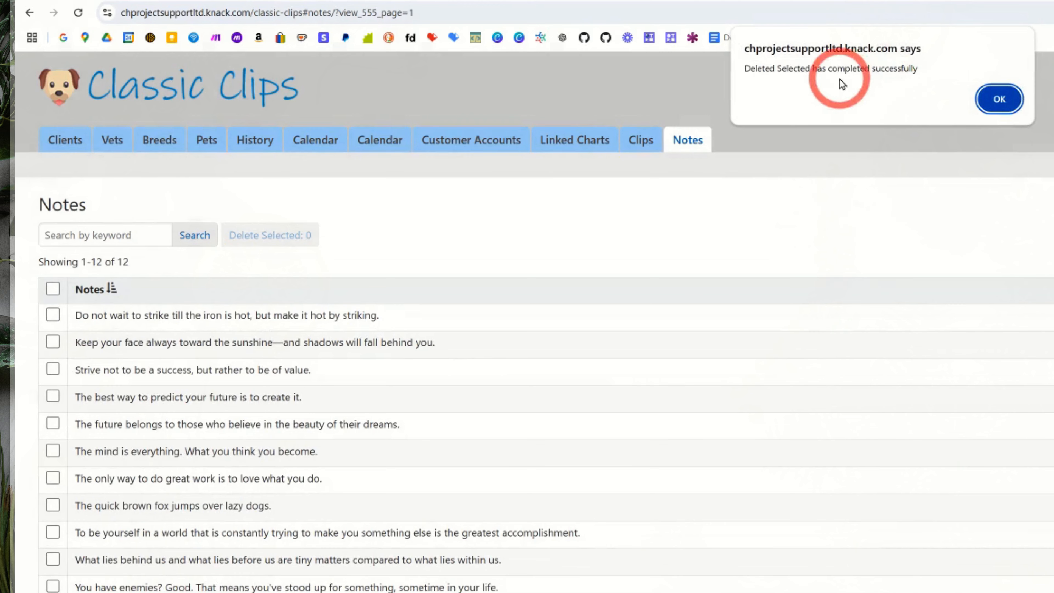
click(1003, 100)
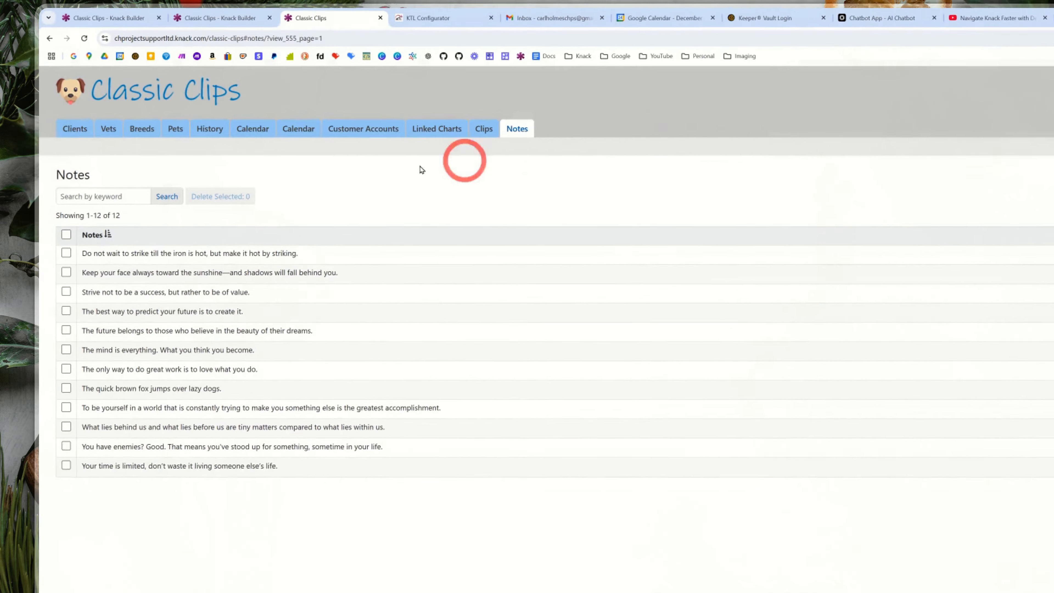
Step: Select all remaining records in the Notes table and permanently delete them in bulk
click(66, 234)
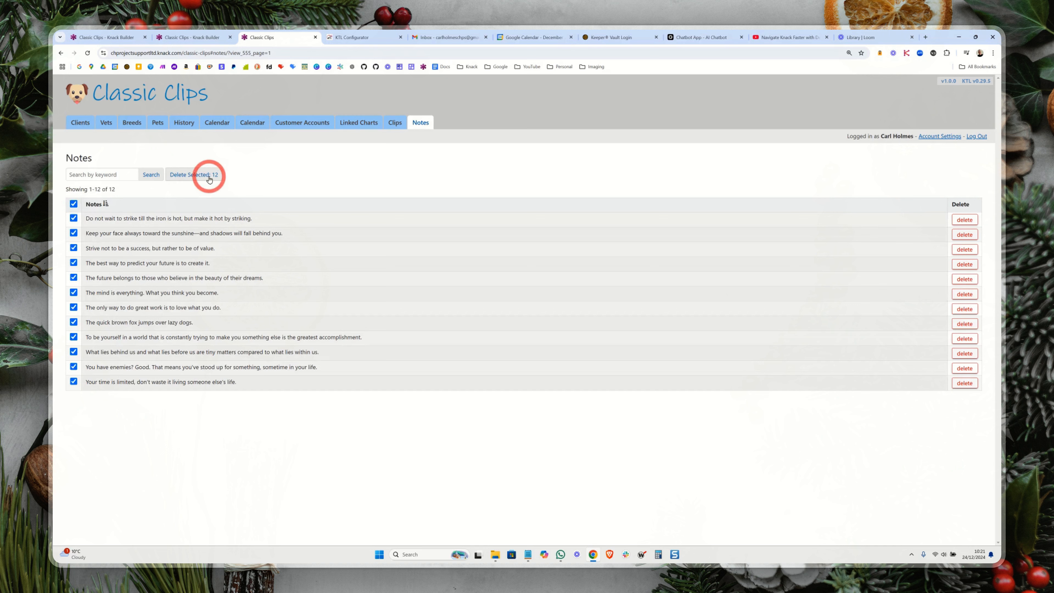
click(209, 178)
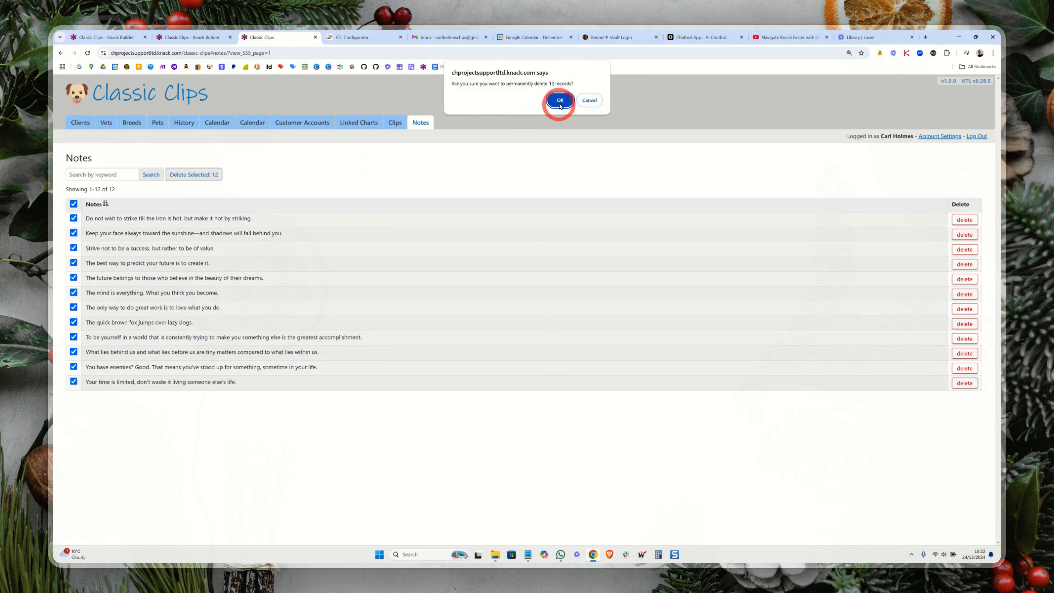
click(560, 101)
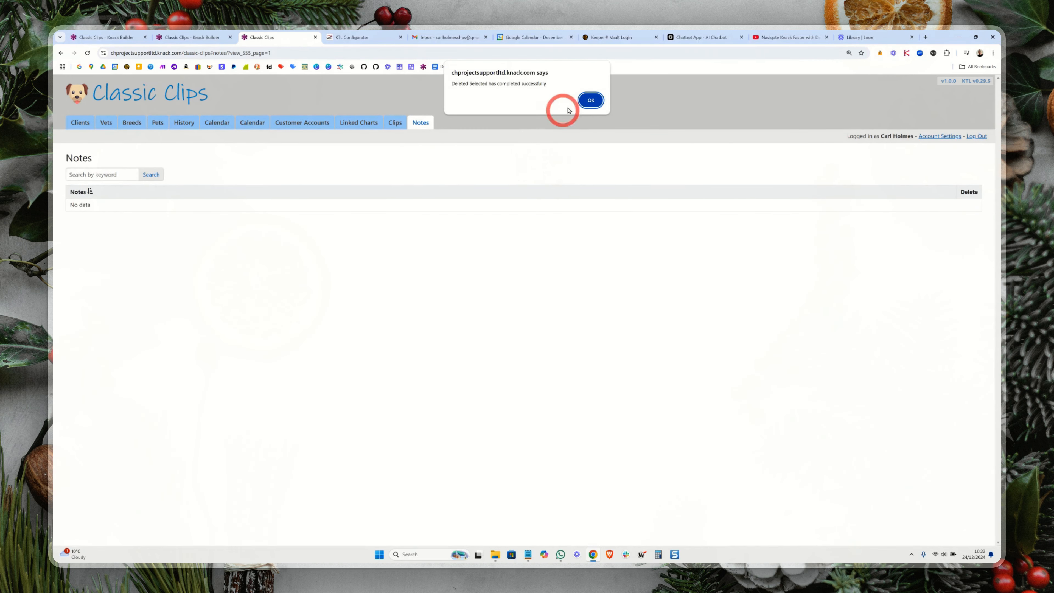
click(585, 100)
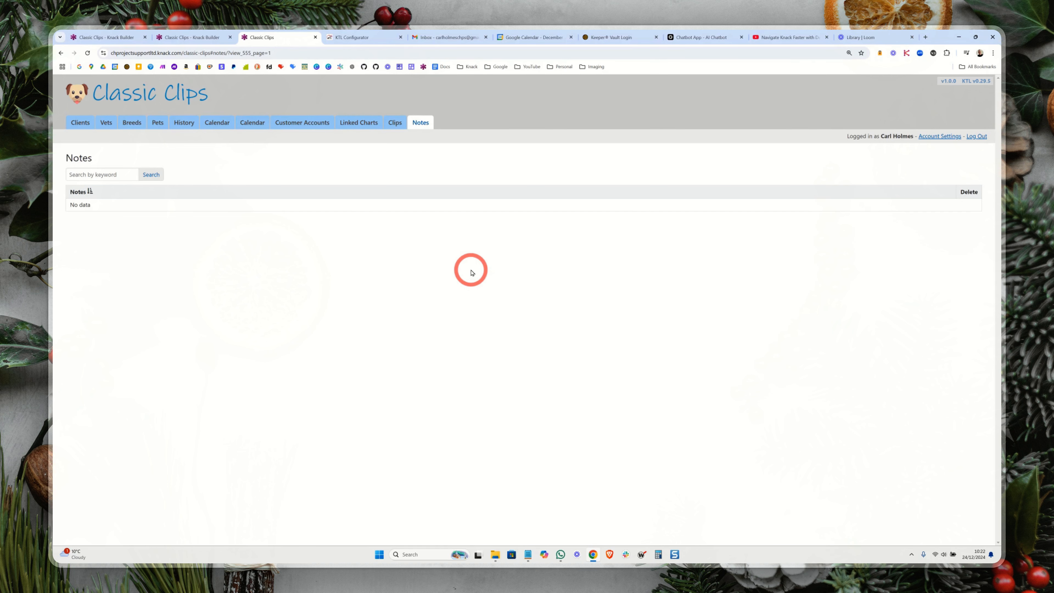
Step: Switch to the Knack Builder's JavaScript code page, clear all of the existing code and save
key(ctrl+1)
click(478, 331)
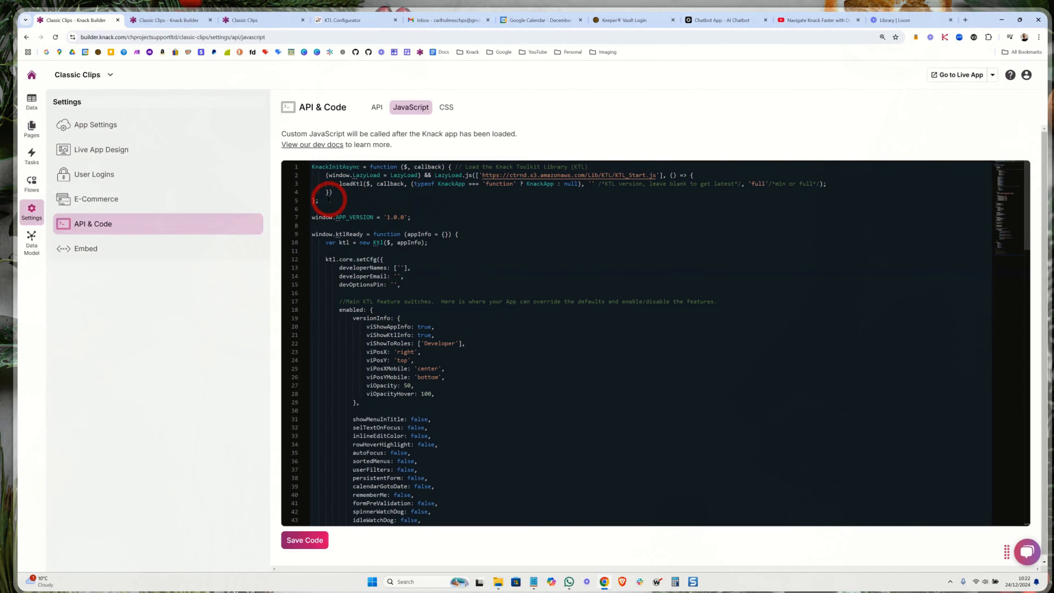
scroll(446, 425, down, 5)
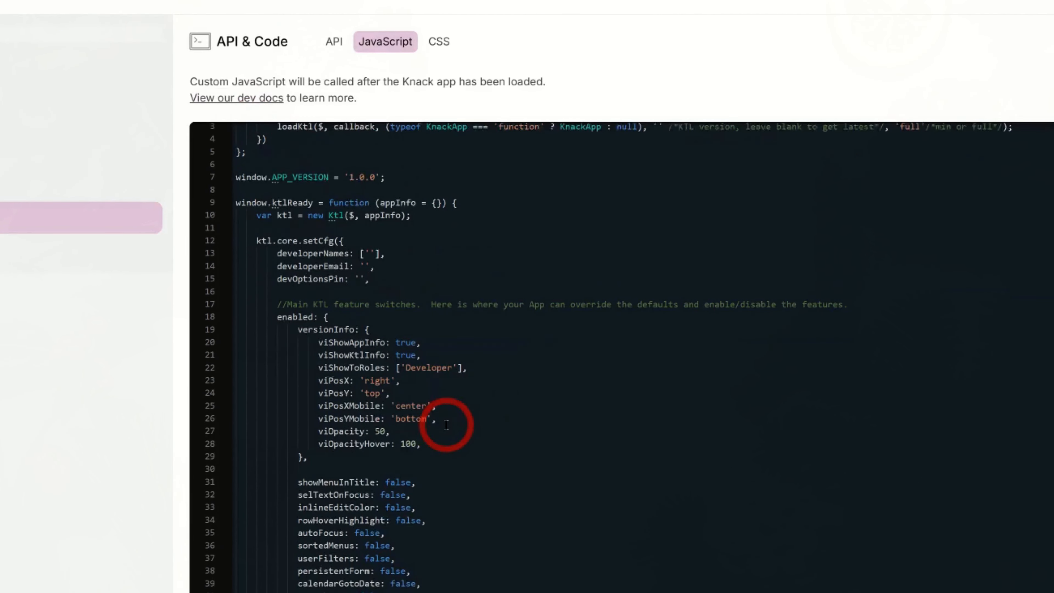
click(446, 424)
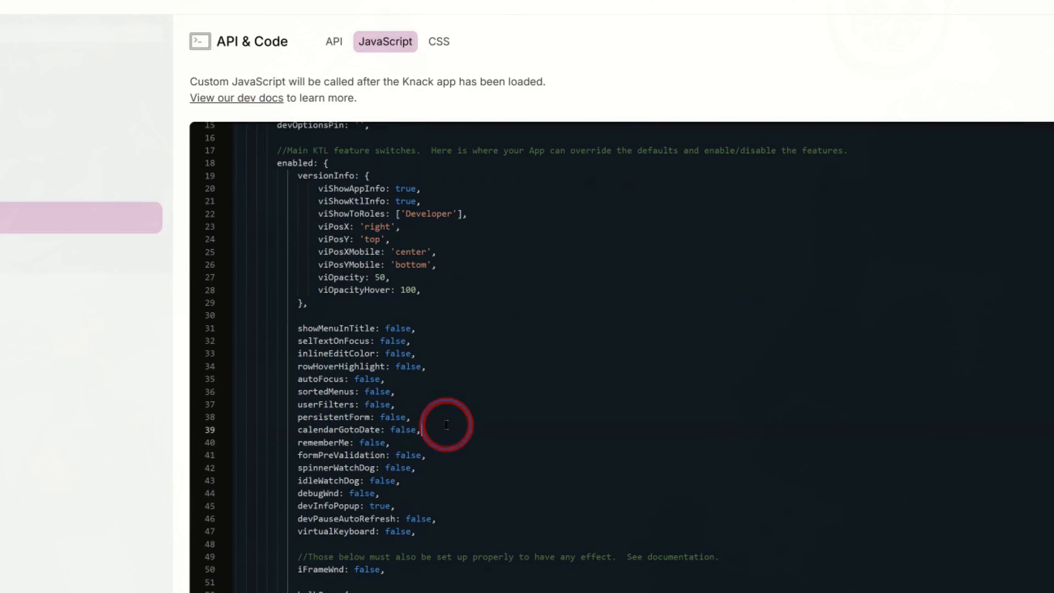
key(ctrl+a)
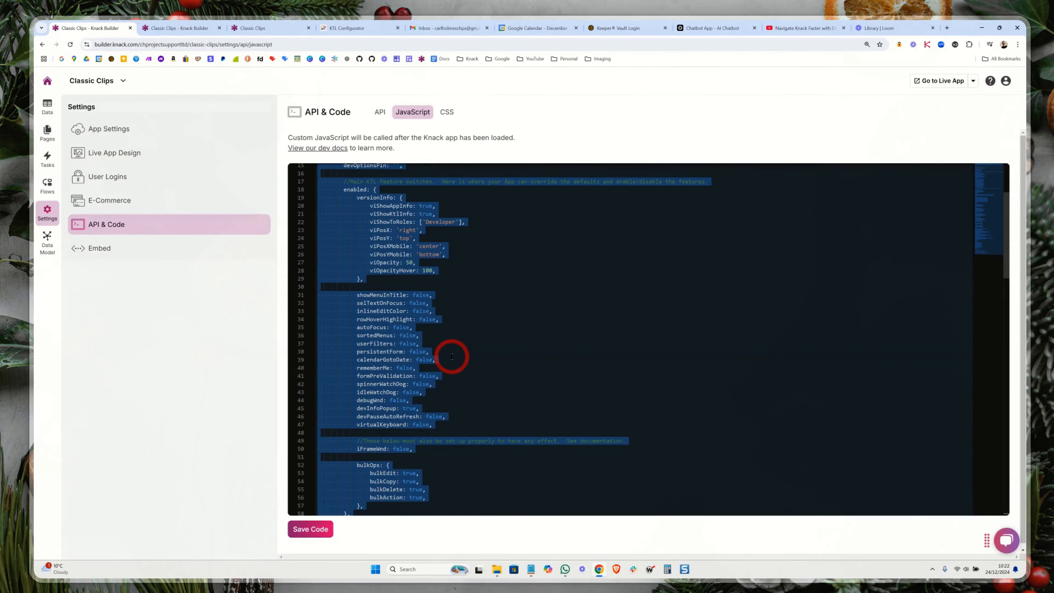
key(BackSpace)
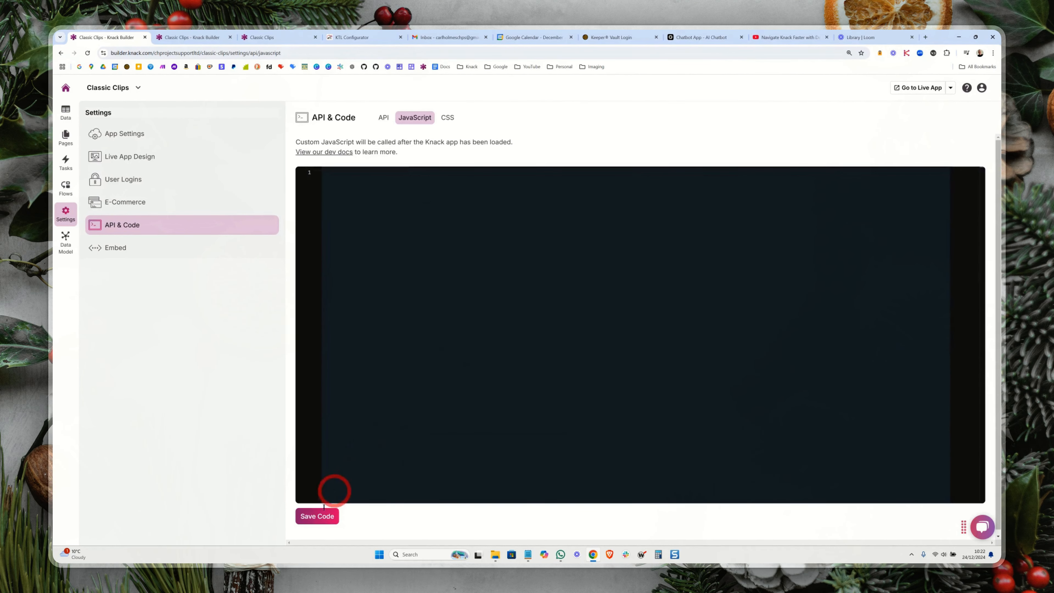
click(316, 519)
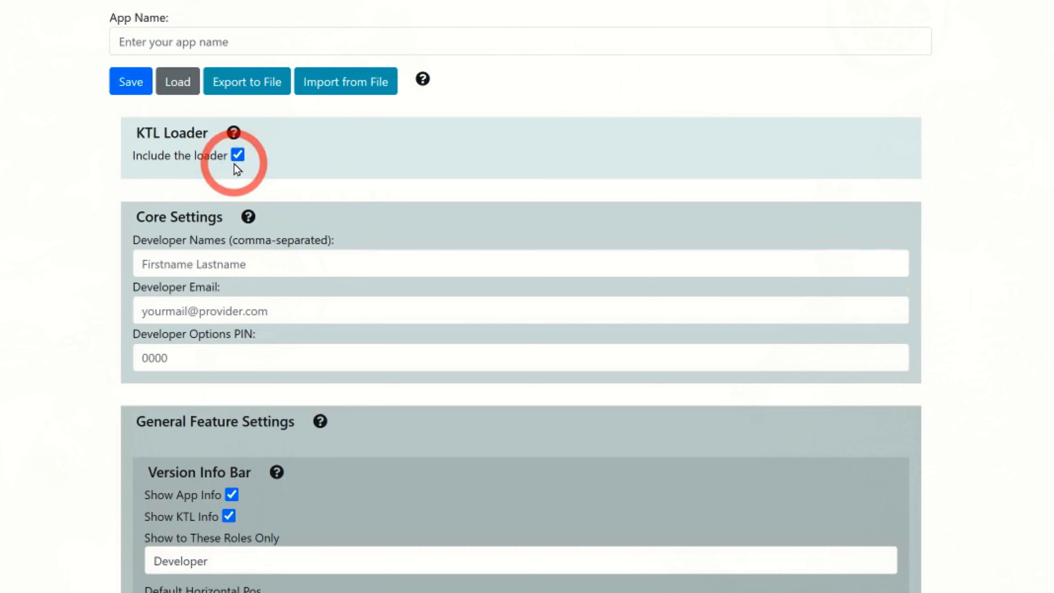
Step: Review the KTL Configurator's settings, from the loader, core and bulk operations through scenes, views and fields to the logging and kiosk sections
scroll(355, 197, down, 5)
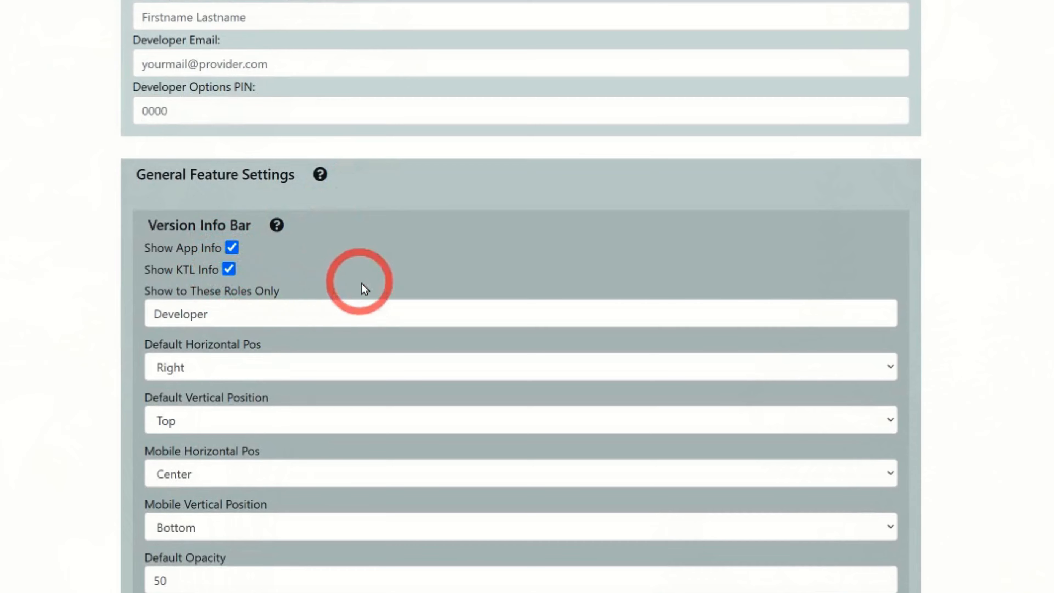
scroll(364, 287, down, 18)
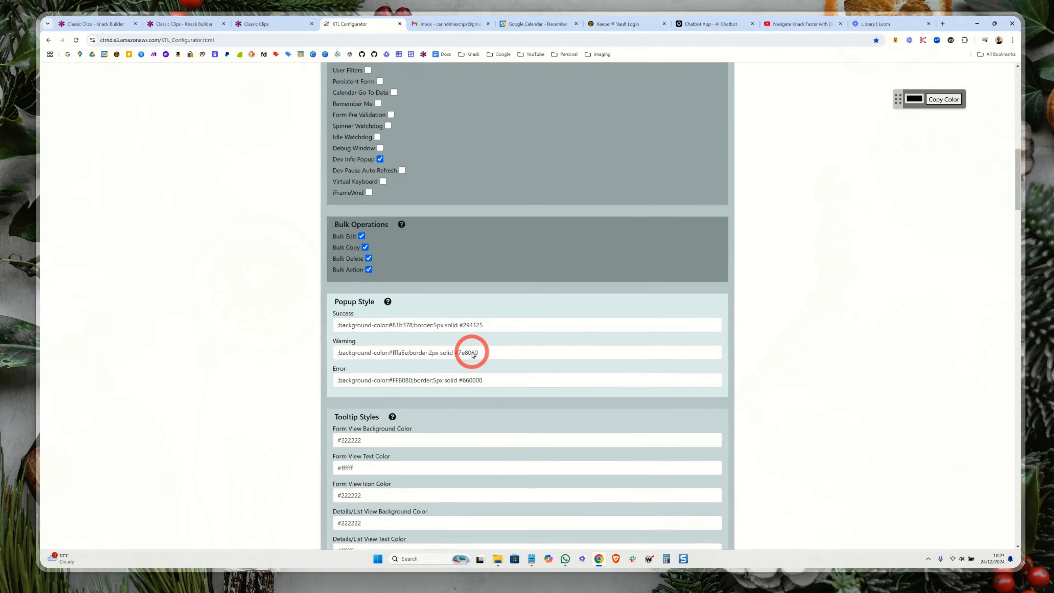
scroll(477, 354, down, 4)
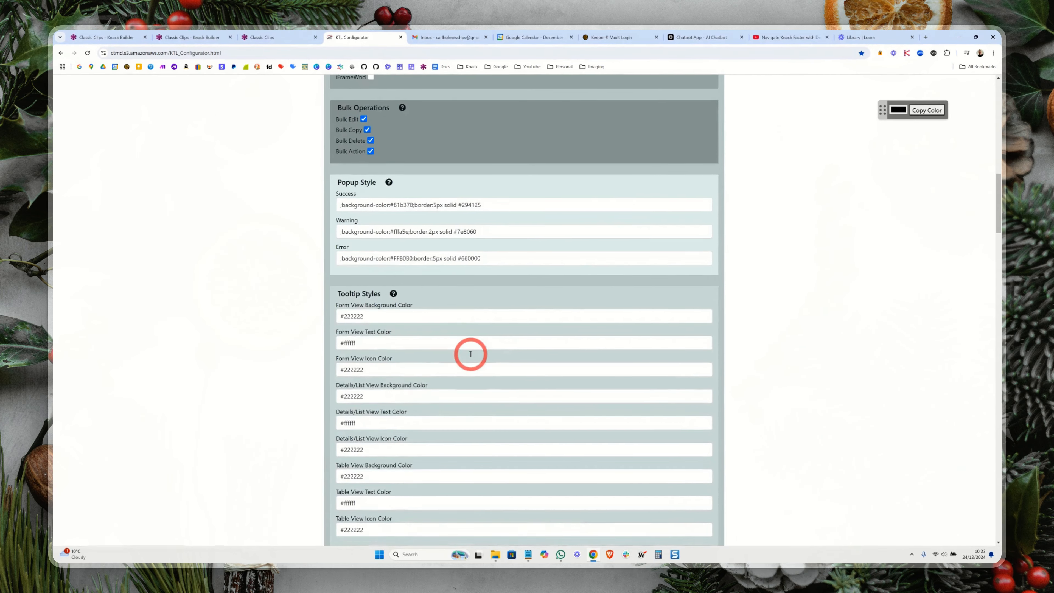
scroll(470, 354, down, 6)
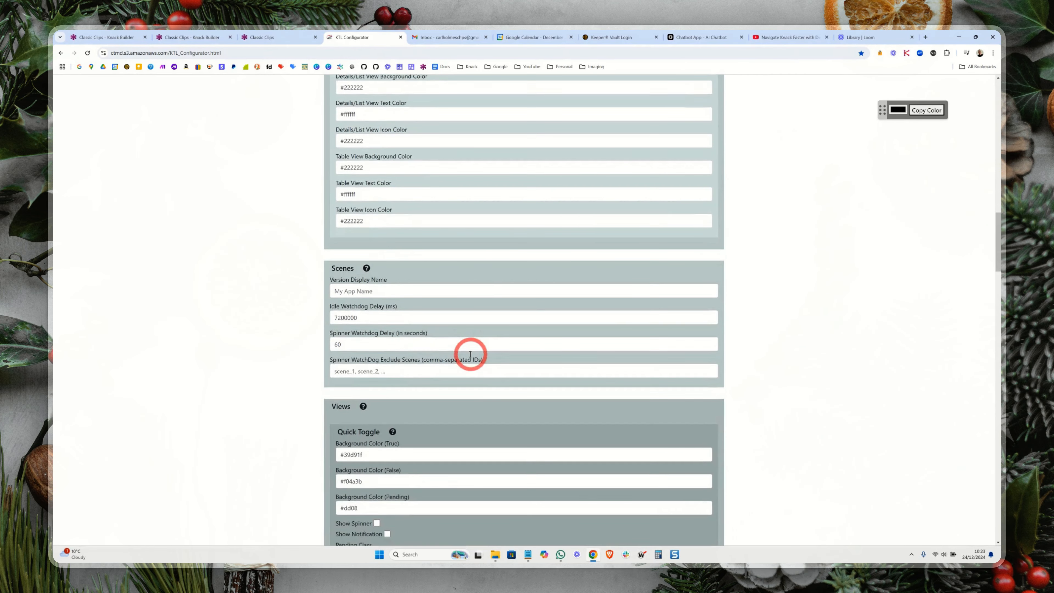
scroll(470, 354, down, 6)
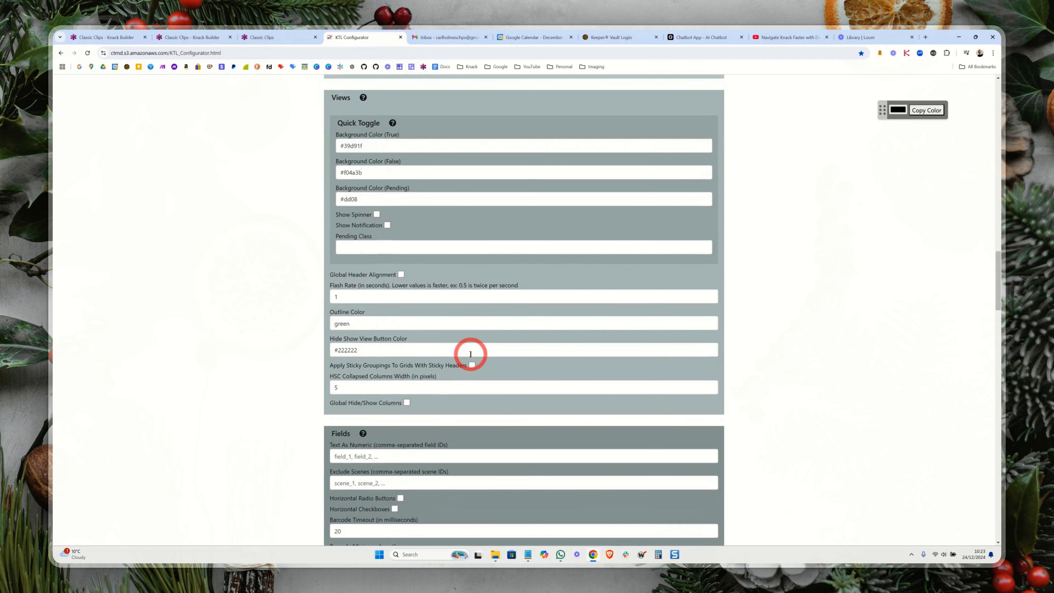
scroll(470, 354, down, 1)
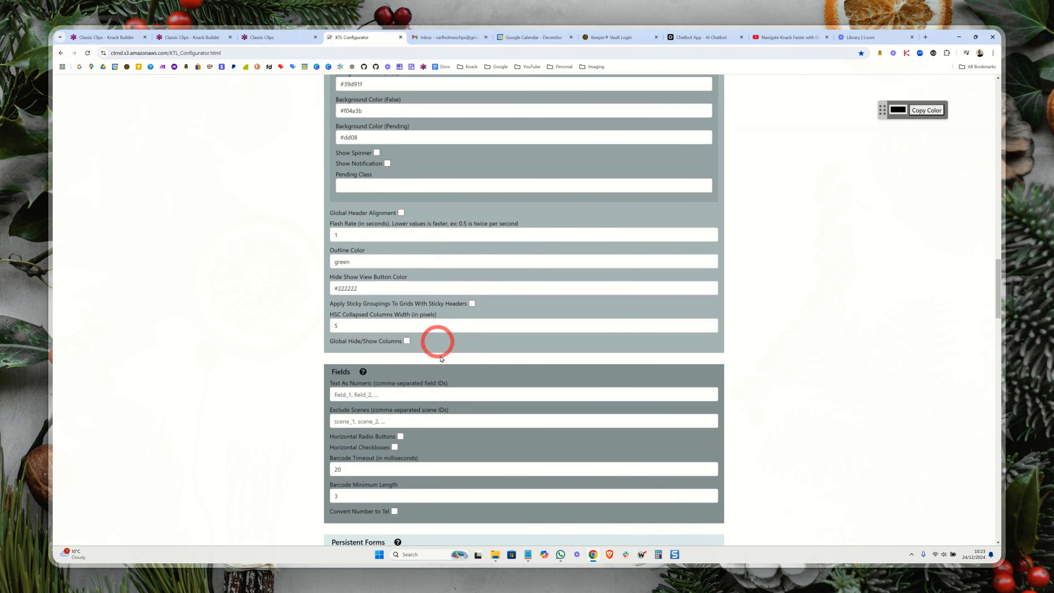
scroll(440, 358, down, 8)
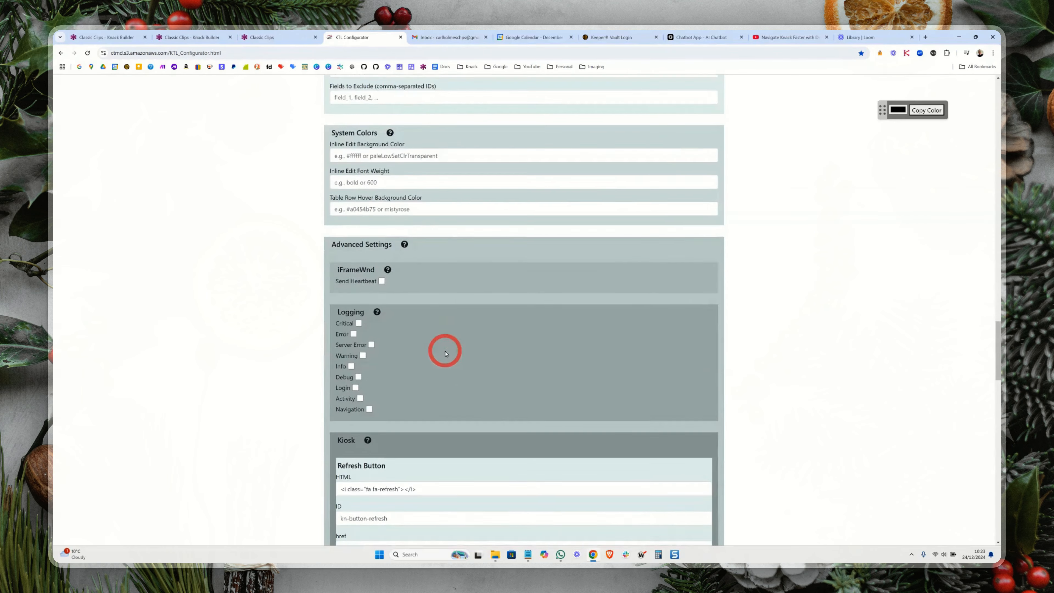
scroll(445, 353, down, 1)
scroll(453, 339, down, 2)
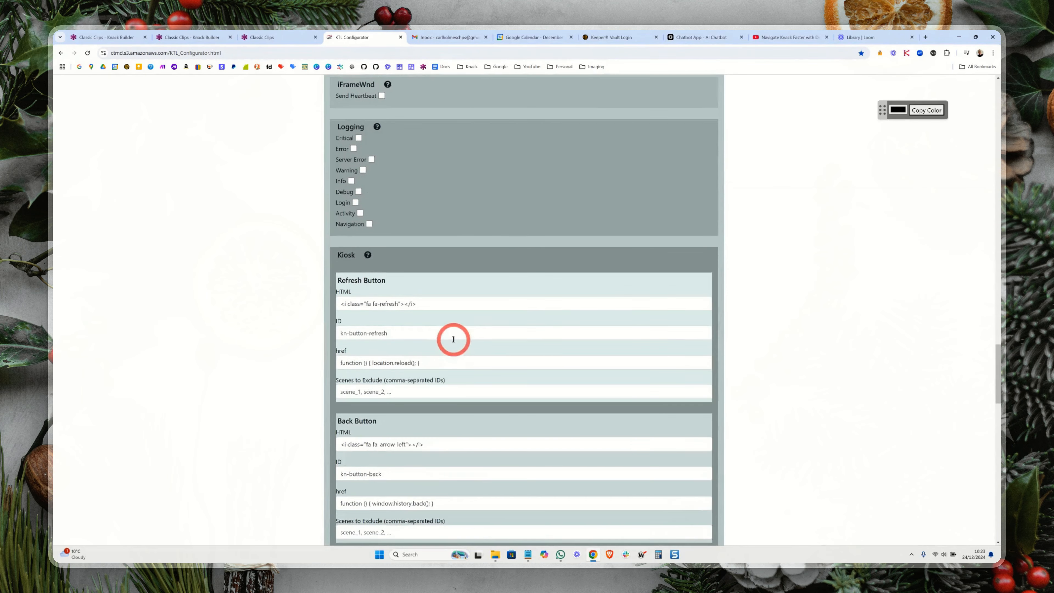
scroll(453, 339, down, 8)
Step: Generate the KTL configuration code with the default settings and copy it to the clipboard
click(424, 314)
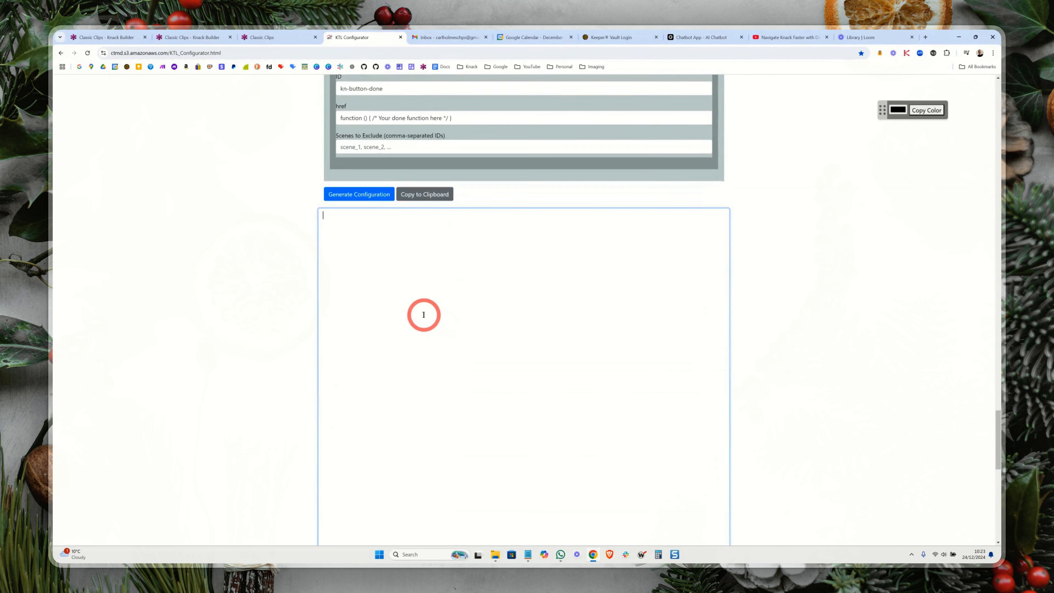
click(362, 198)
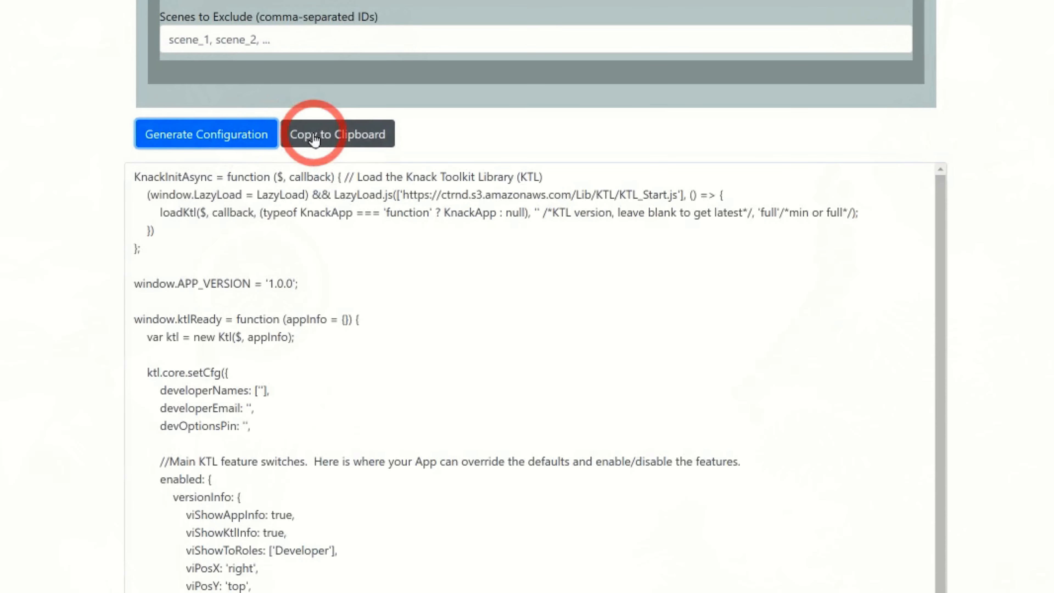
click(313, 135)
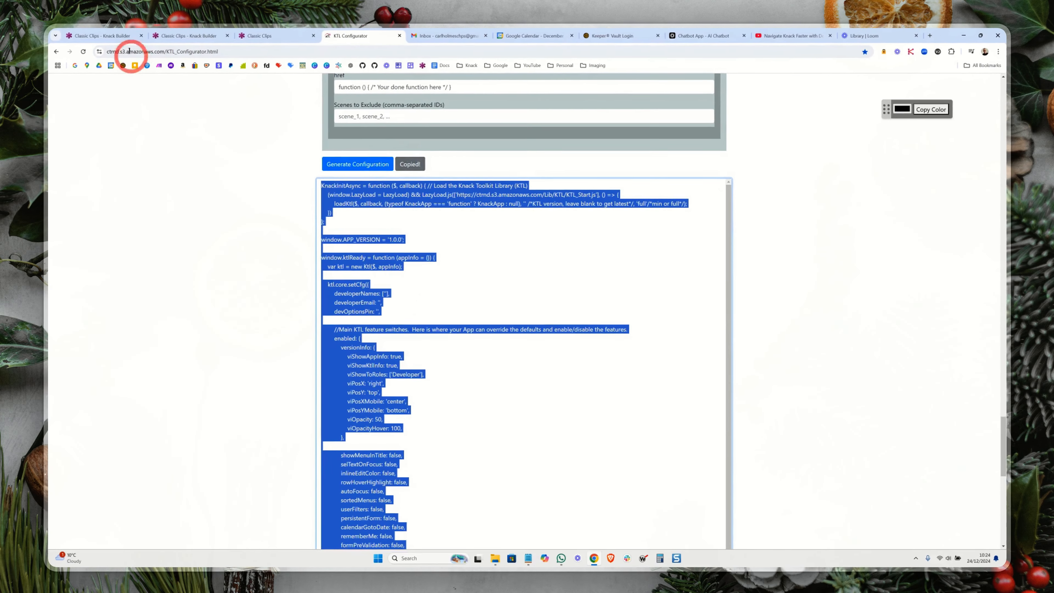
Step: Paste the generated KTL configuration into the empty JavaScript editor of the Classic Clips app in the Knack Builder
click(112, 37)
click(307, 167)
click(336, 180)
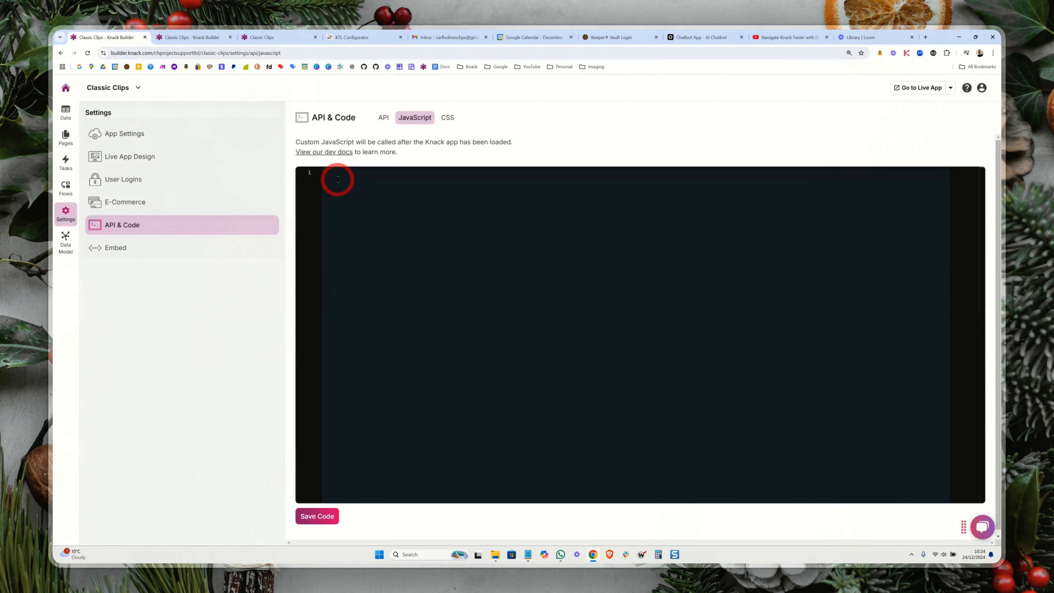
key(ctrl+v)
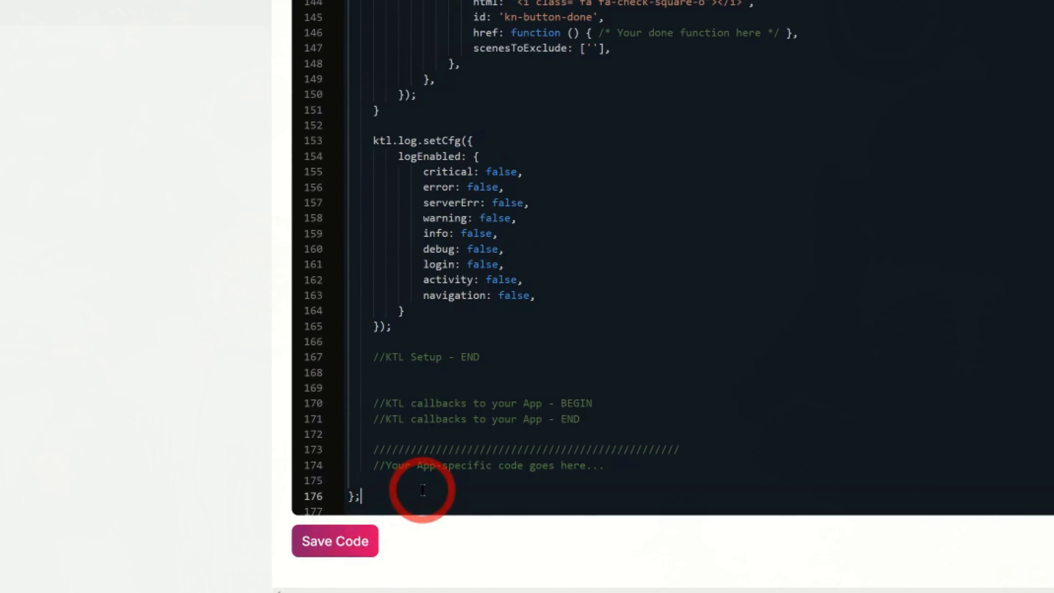
Step: Add blank lines below the "Your App-specific code goes here..." comment and paste the app's own custom JavaScript there
click(374, 481)
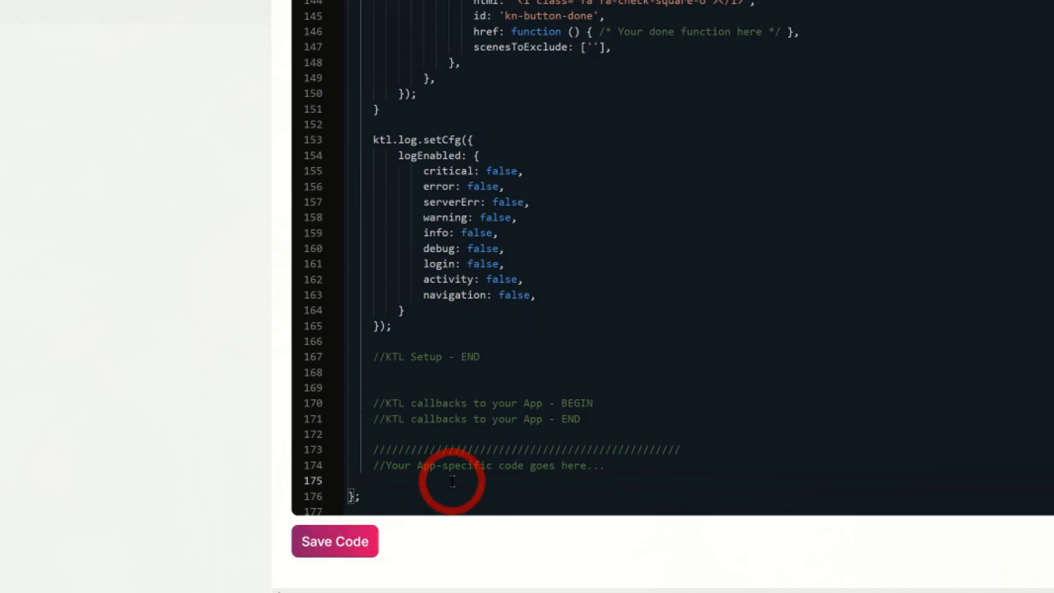
key(Return)
key(Return)
key(Return)
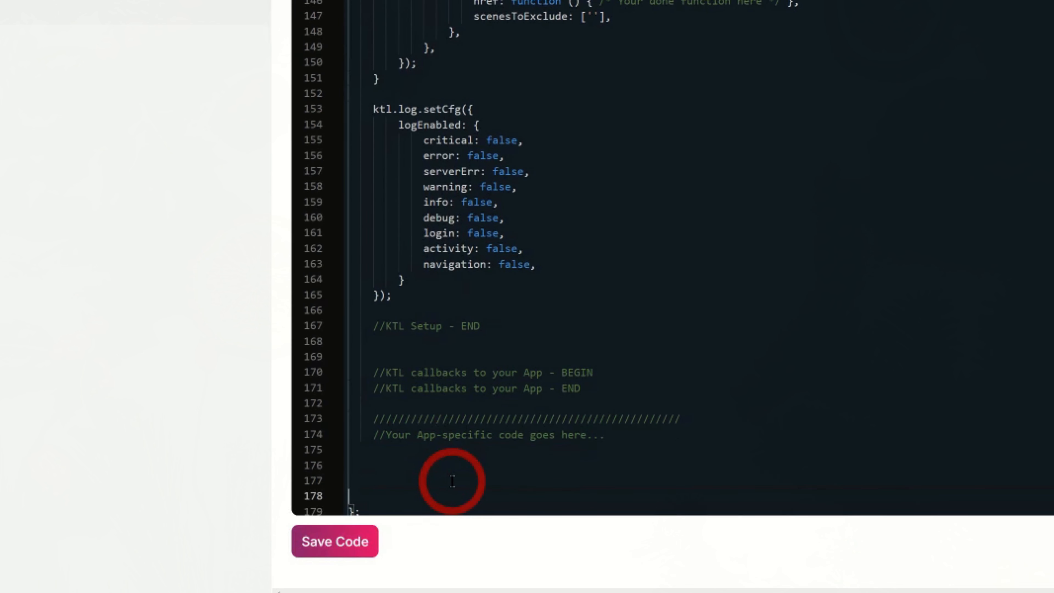
click(453, 481)
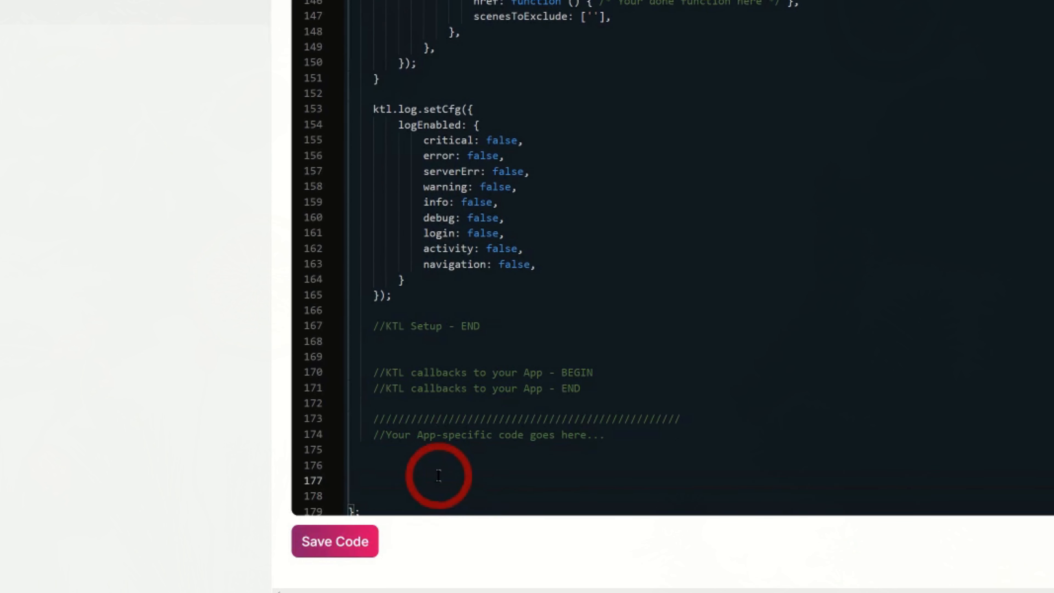
key(ctrl+v)
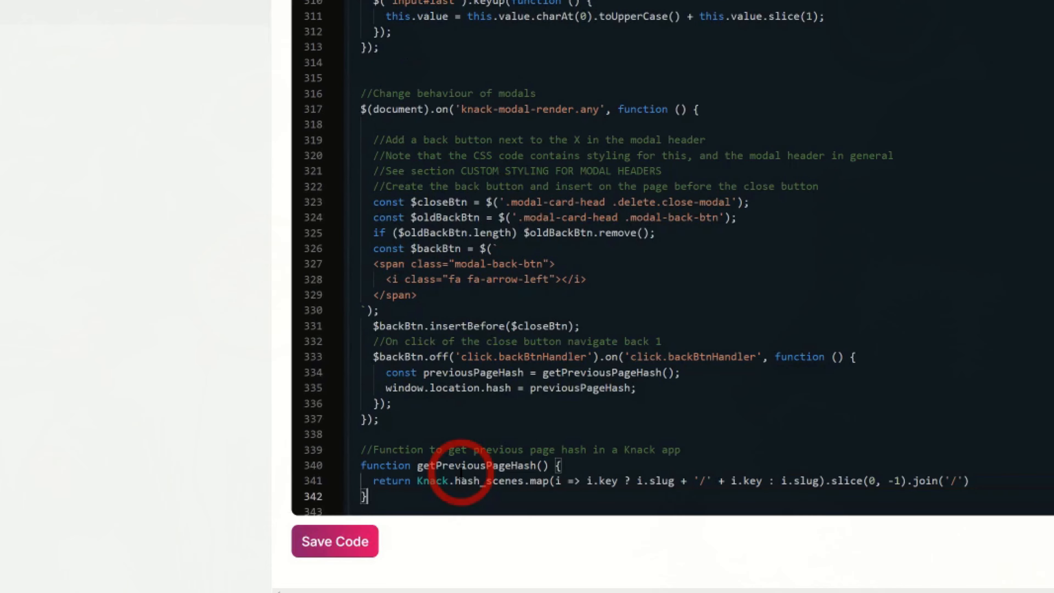
Step: Format the entire JavaScript document containing the KTL configuration and the app's custom code
scroll(464, 325, up, 7)
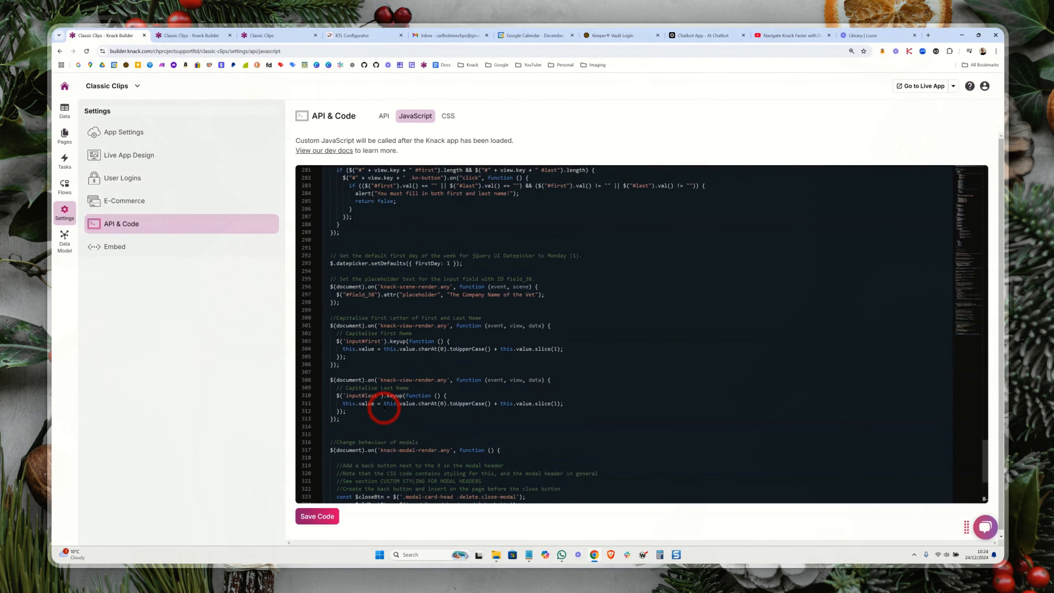
scroll(385, 407, up, 10)
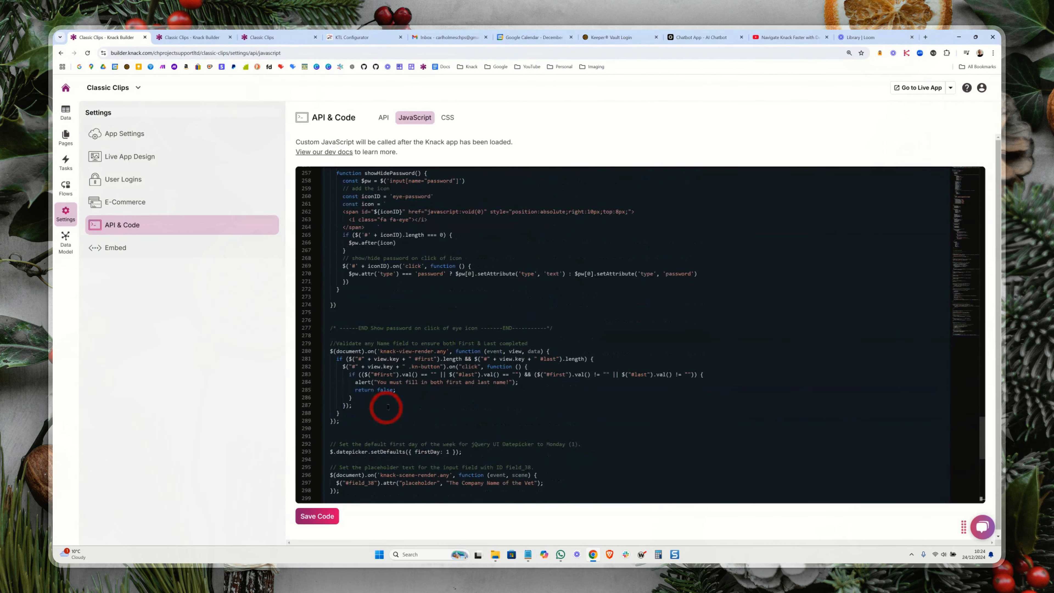
scroll(395, 404, up, 12)
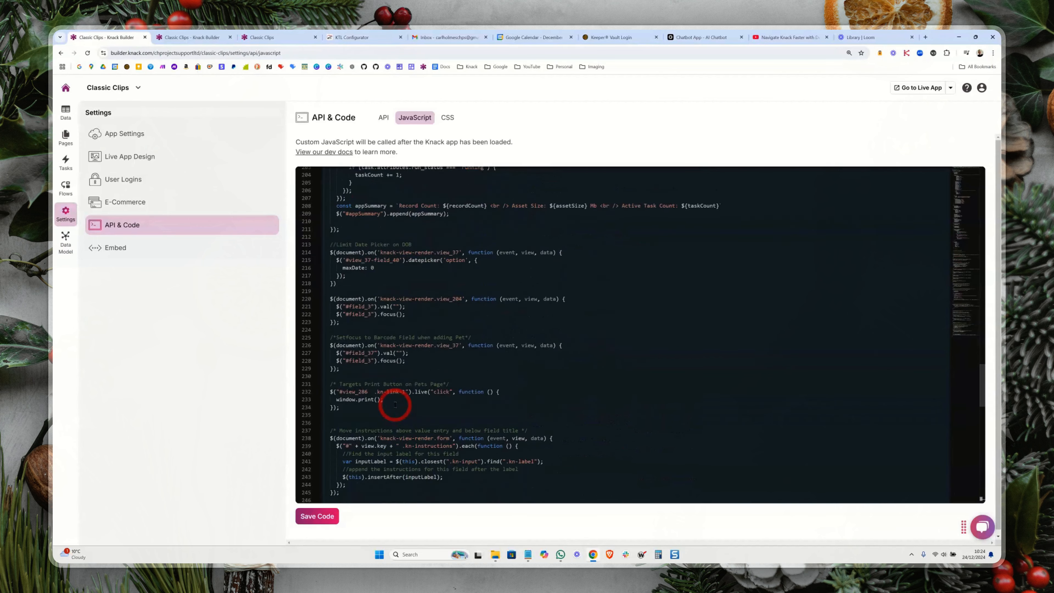
scroll(395, 404, up, 4)
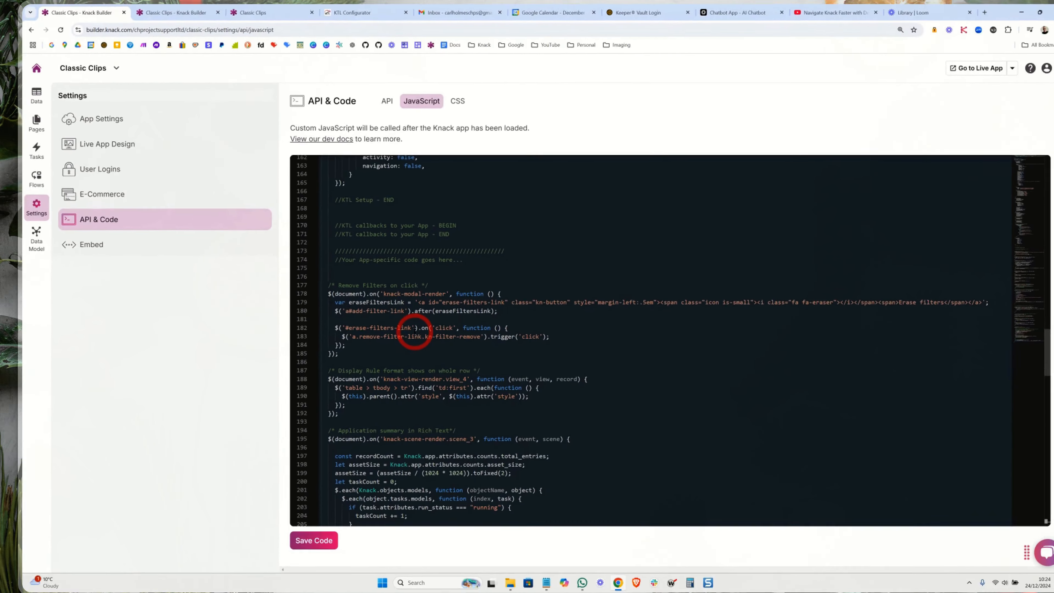
key(ctrl+a)
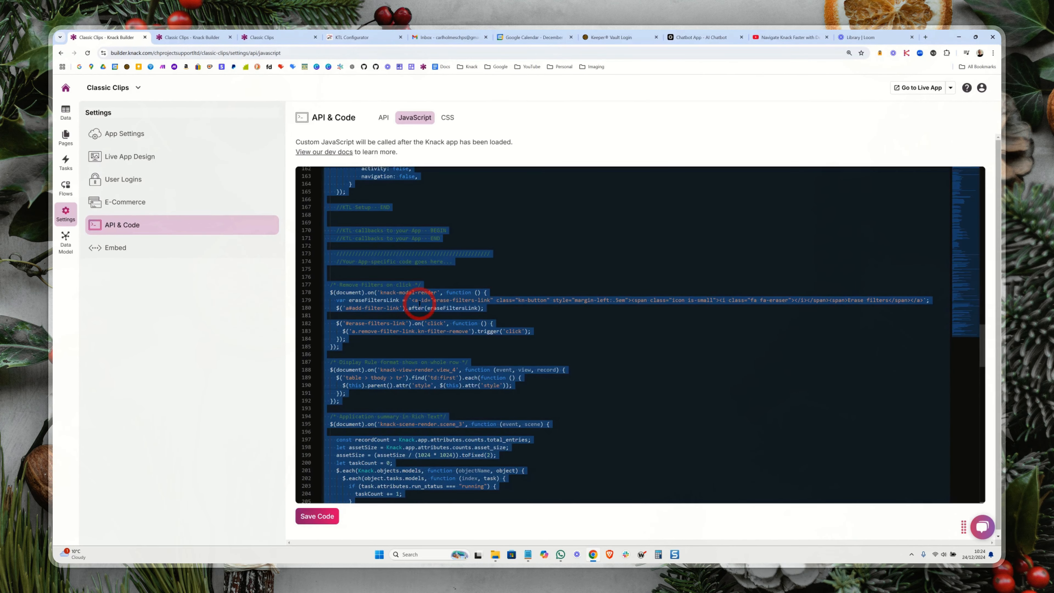
right_click(419, 302)
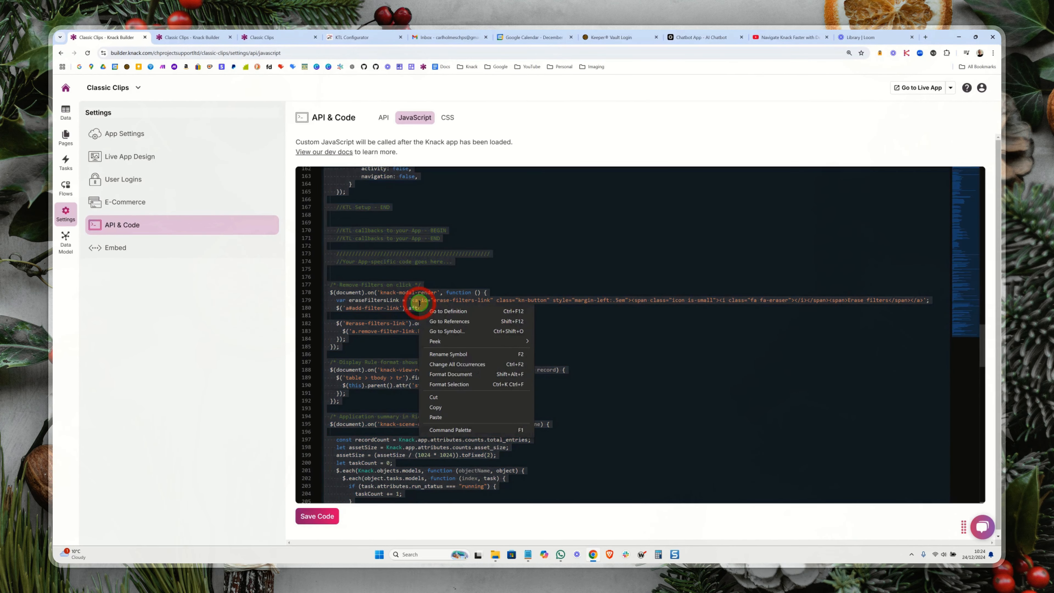
click(453, 374)
click(536, 370)
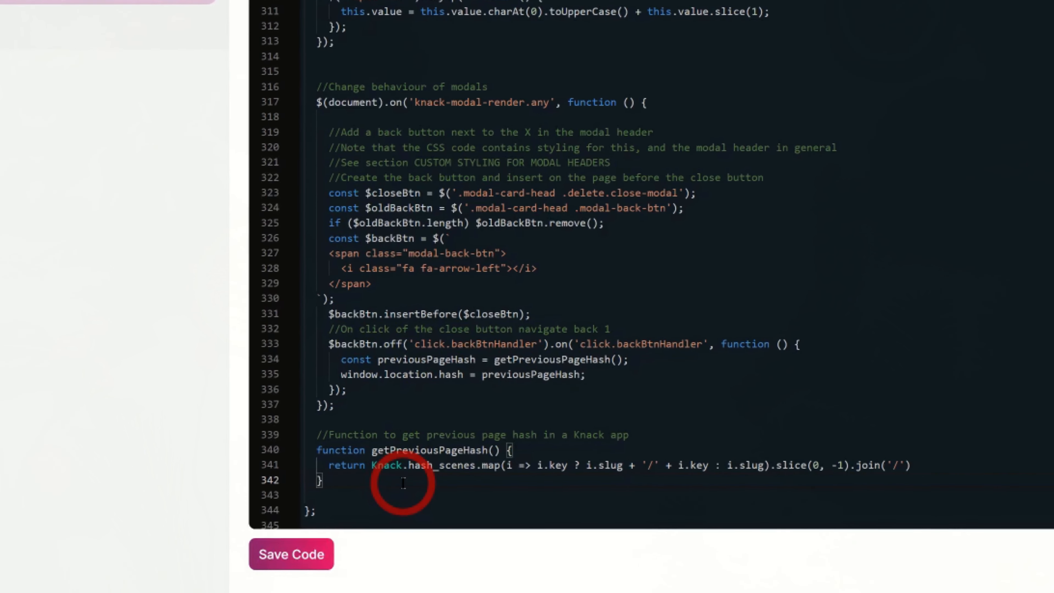
Step: Add several blank lines after the getPreviousPageHash function, above the final closing brace, and save the code
key(Return)
key(Return)
key(Return)
key(Return)
key(Return)
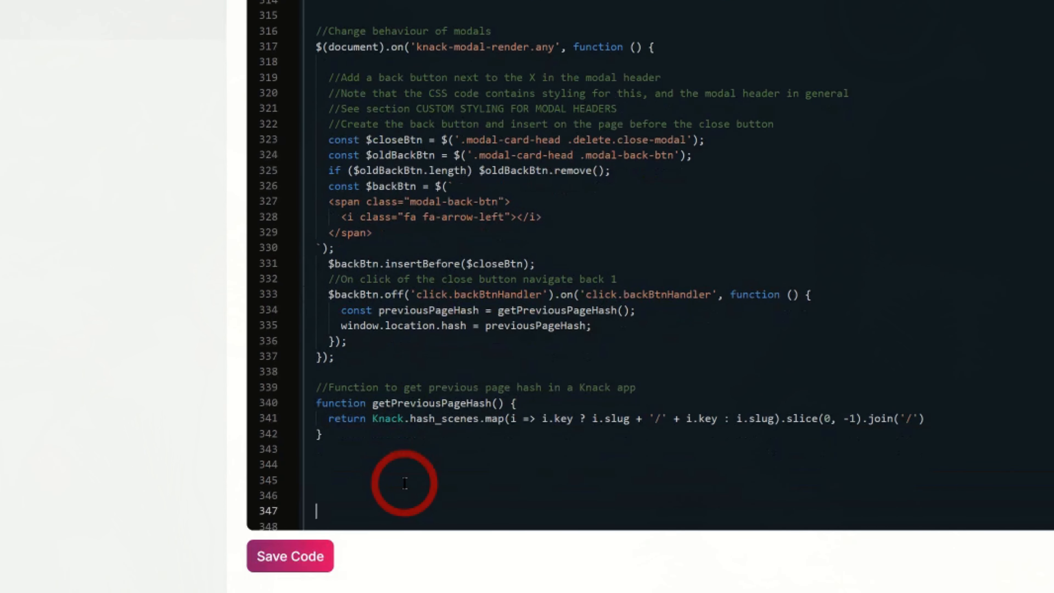
scroll(405, 483, down, 1)
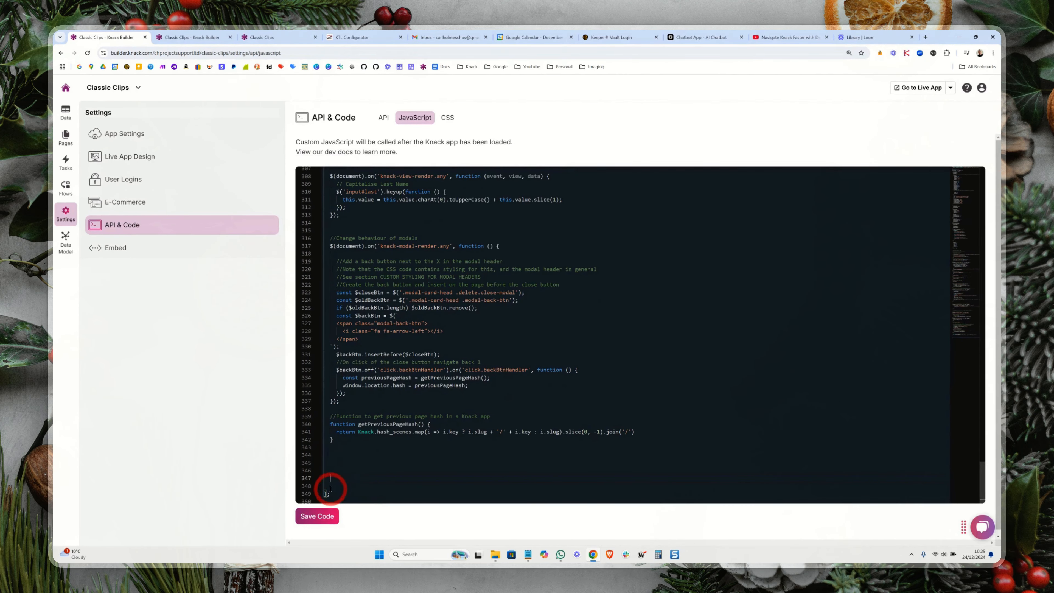
click(325, 521)
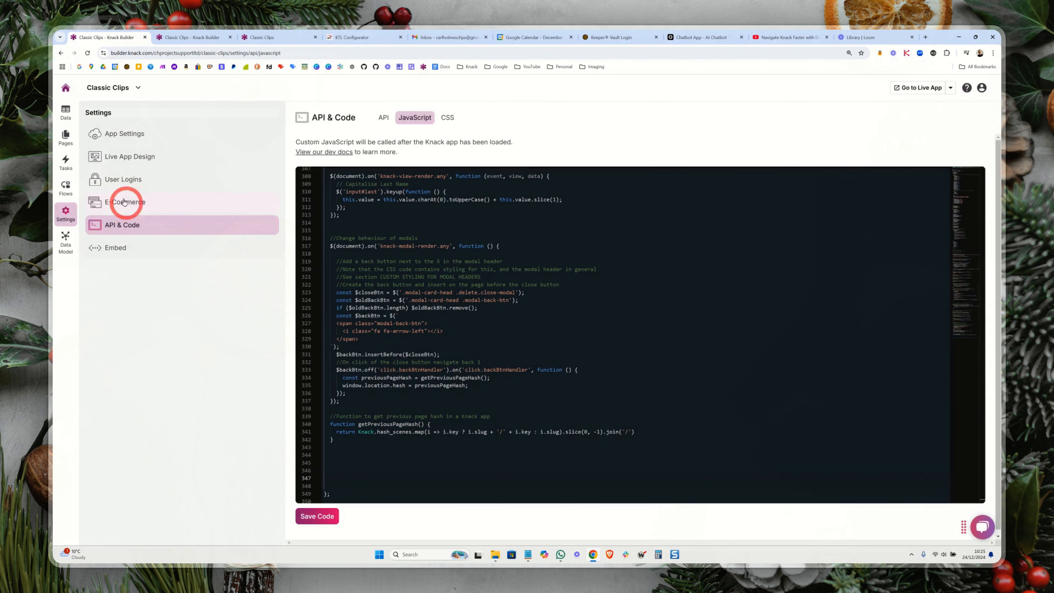
Step: View the Developer user role among the app's data tables
click(66, 111)
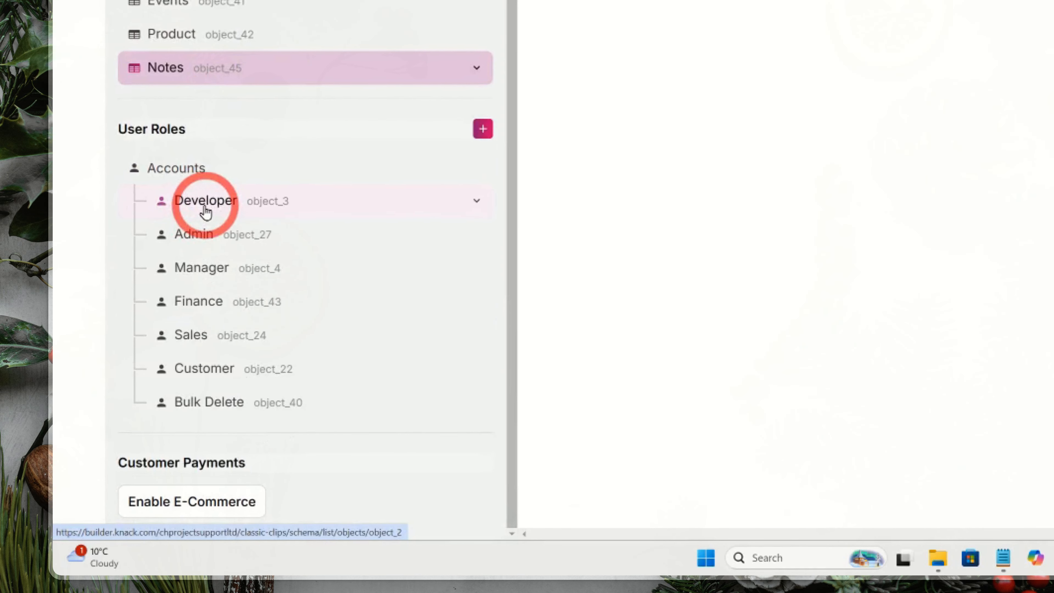
click(206, 212)
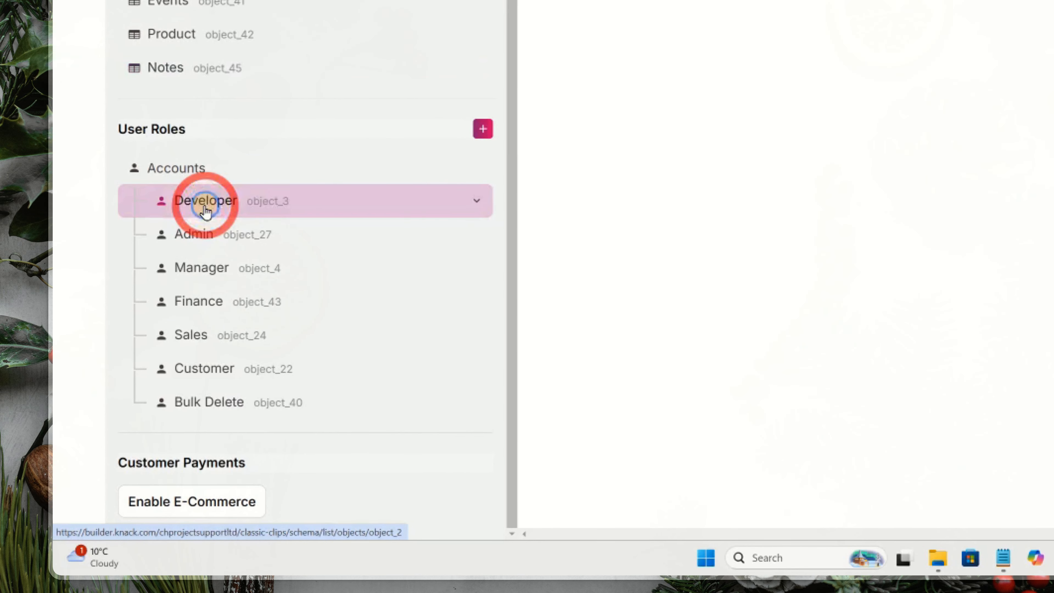
click(477, 64)
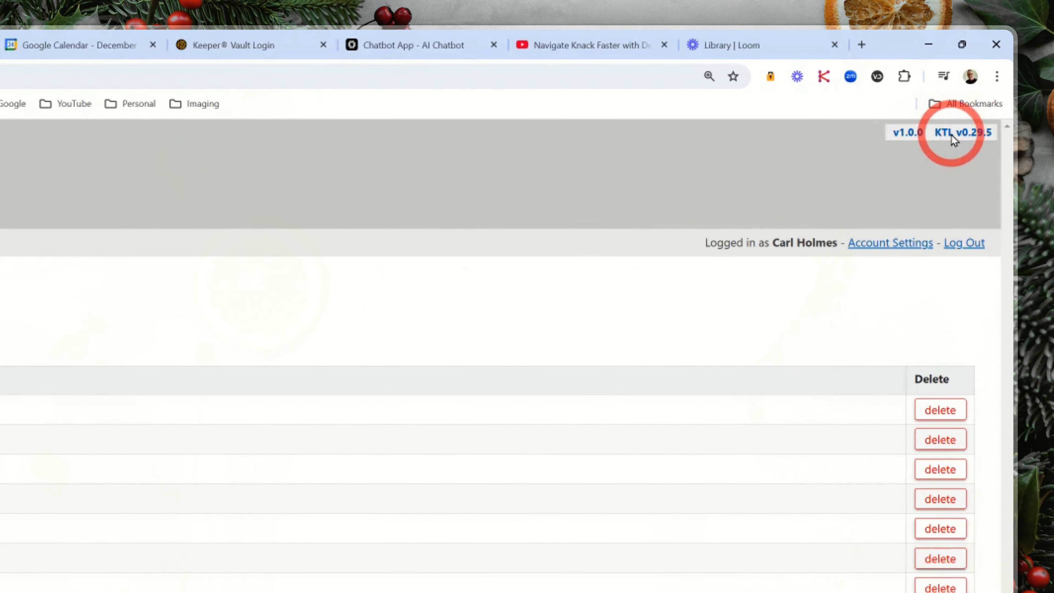
Step: View the KTL Developer Tools on the live app's Notes page, close them, and inspect the IDs behind a note in the grid
click(951, 134)
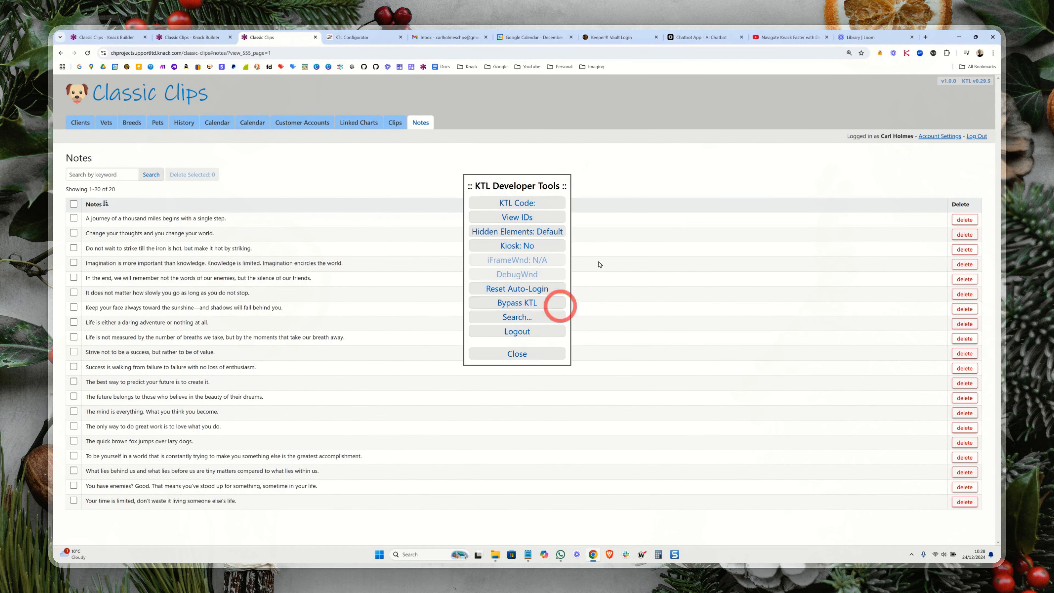
click(607, 185)
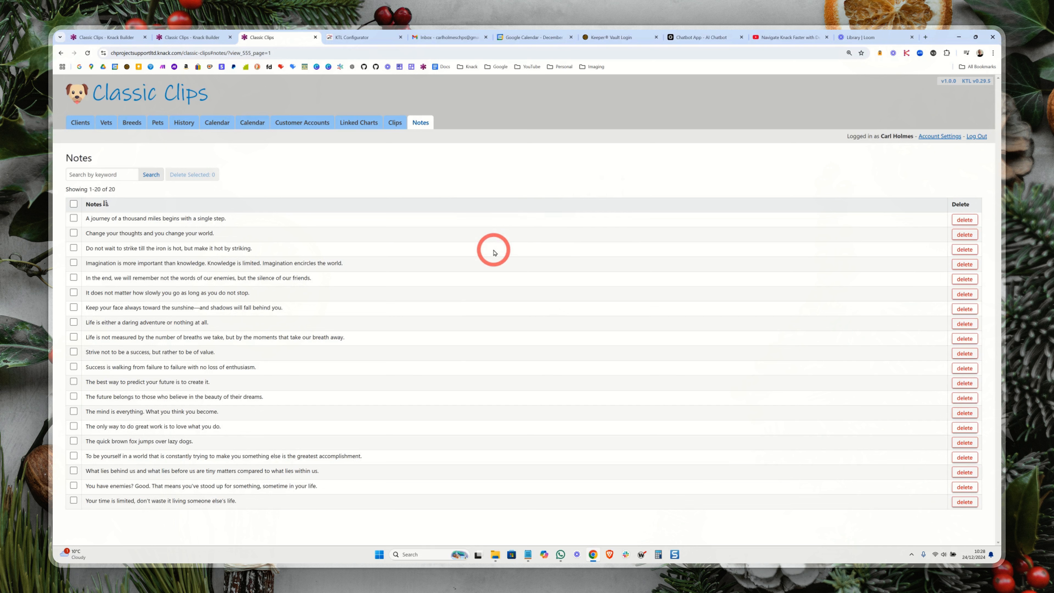
key(ctrl+shift)
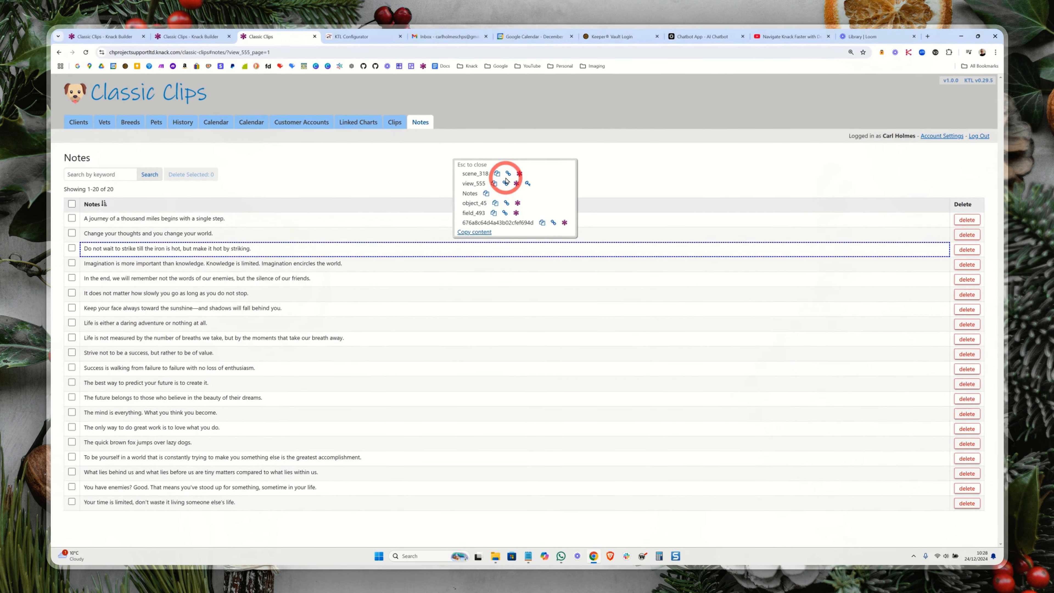
key(Escape)
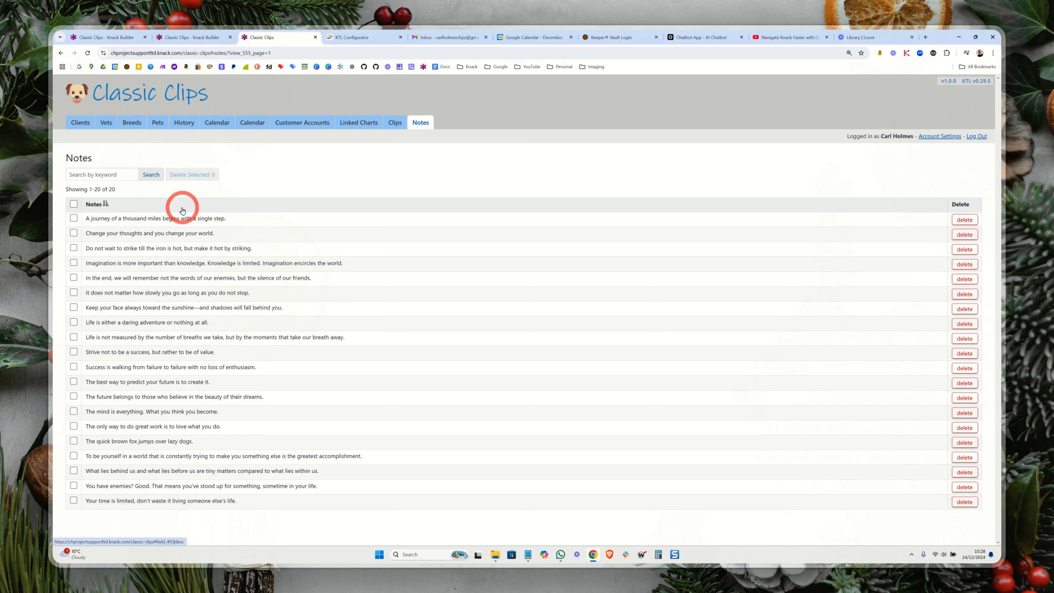
Step: Return to the Builder and examine the _ebo=delete keyword in the description of the Notes grid's settings
click(177, 37)
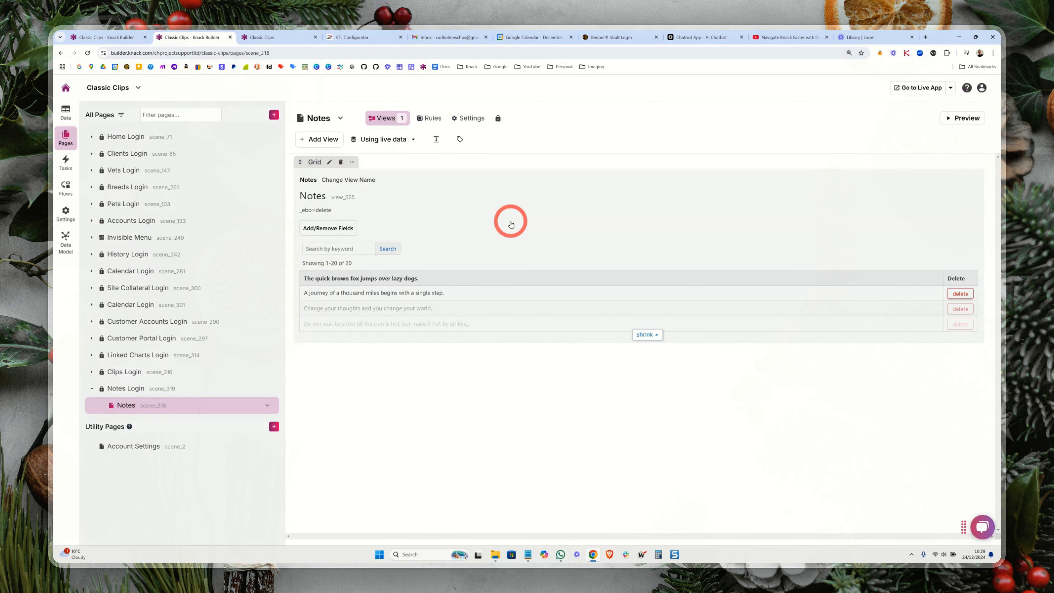
click(511, 224)
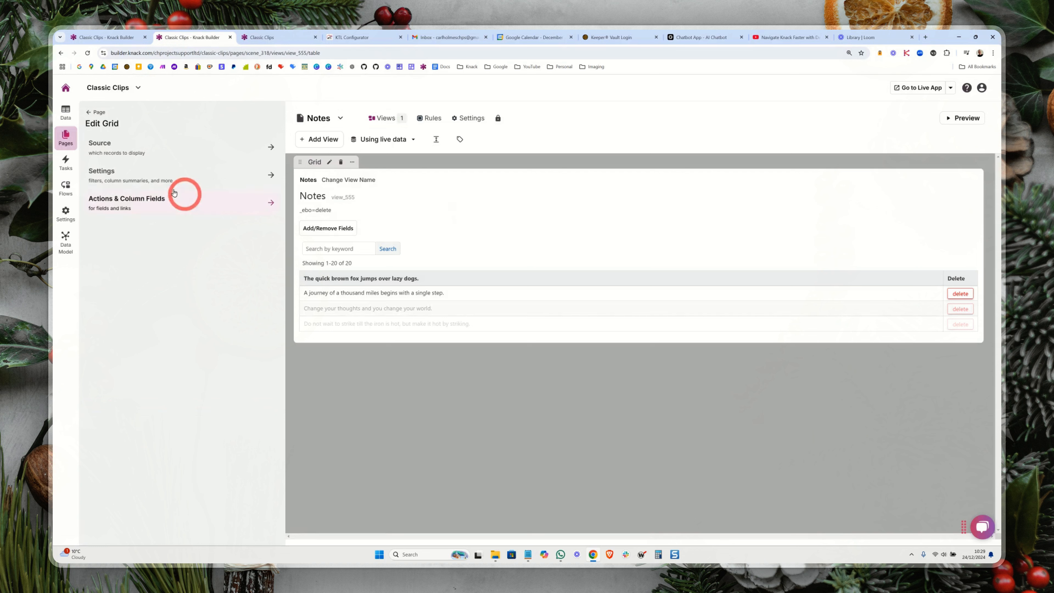
click(155, 174)
scroll(215, 380, down, 5)
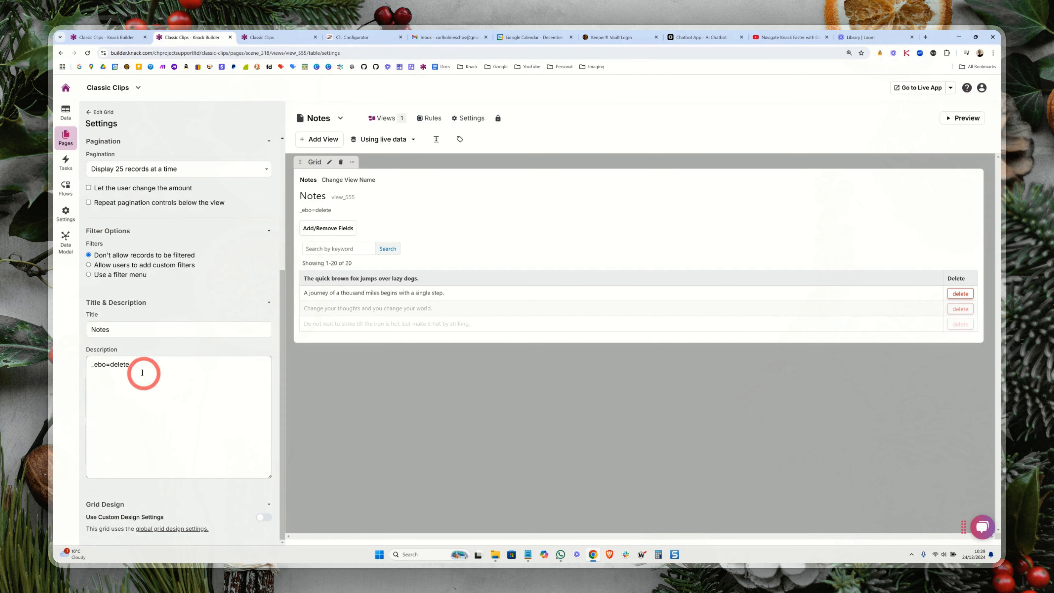
drag(134, 366, 87, 367)
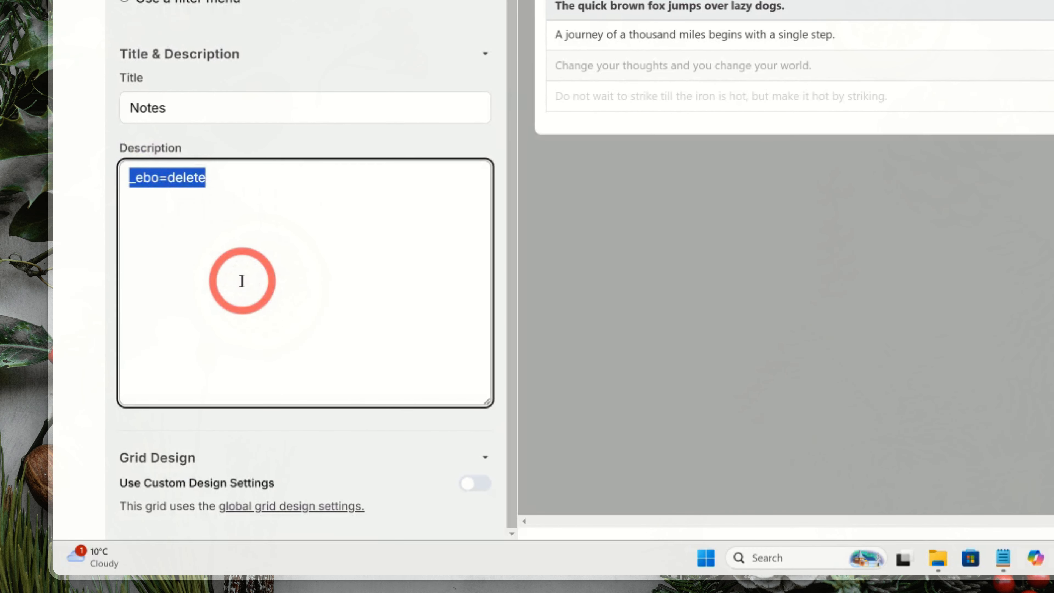
click(213, 215)
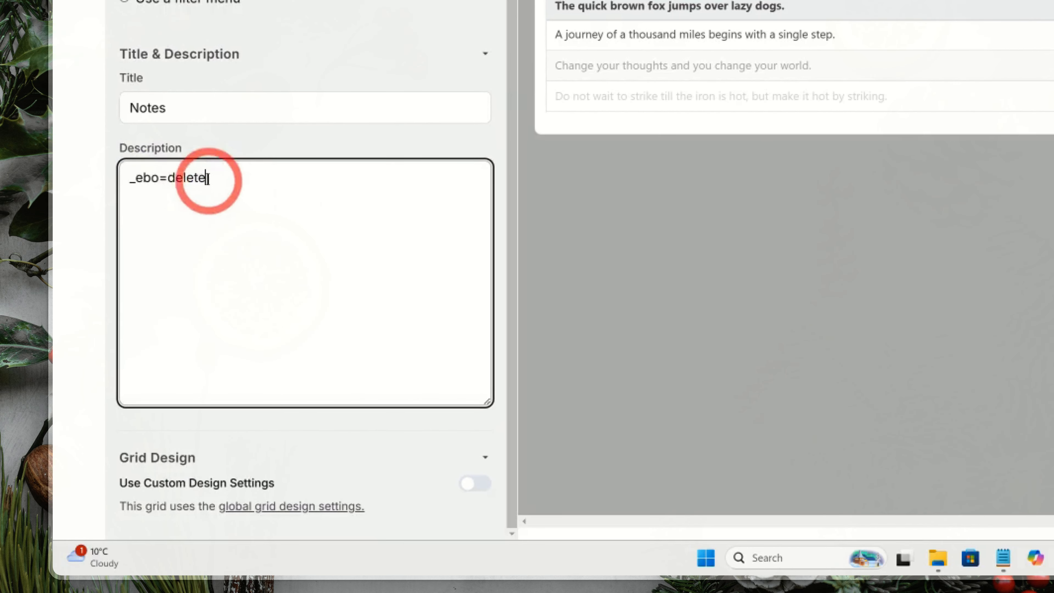
drag(209, 178, 168, 179)
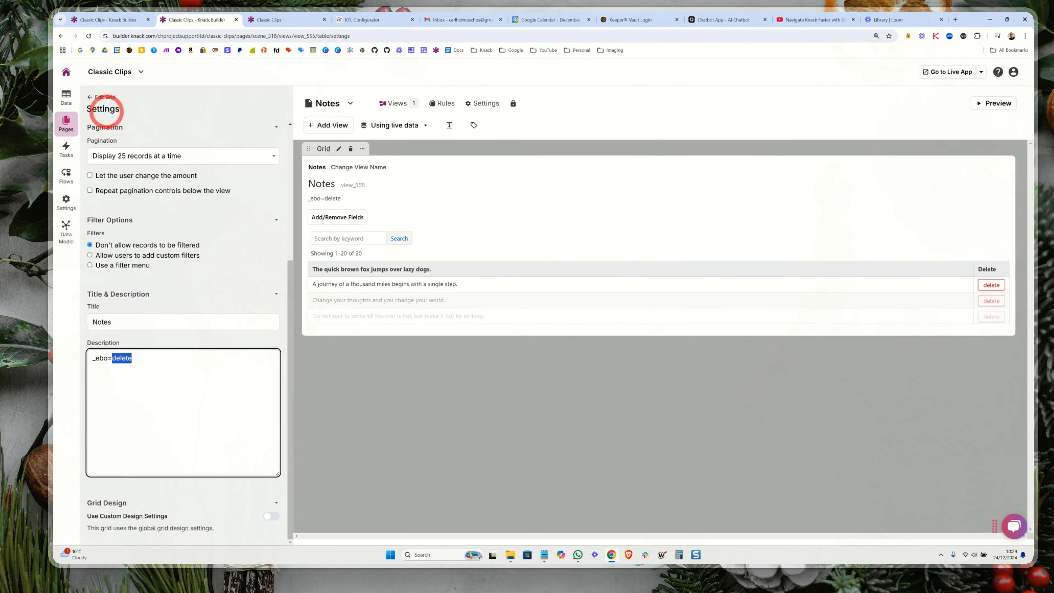
Step: Review the action links available for the Notes grid's columns, including Delete record
click(87, 115)
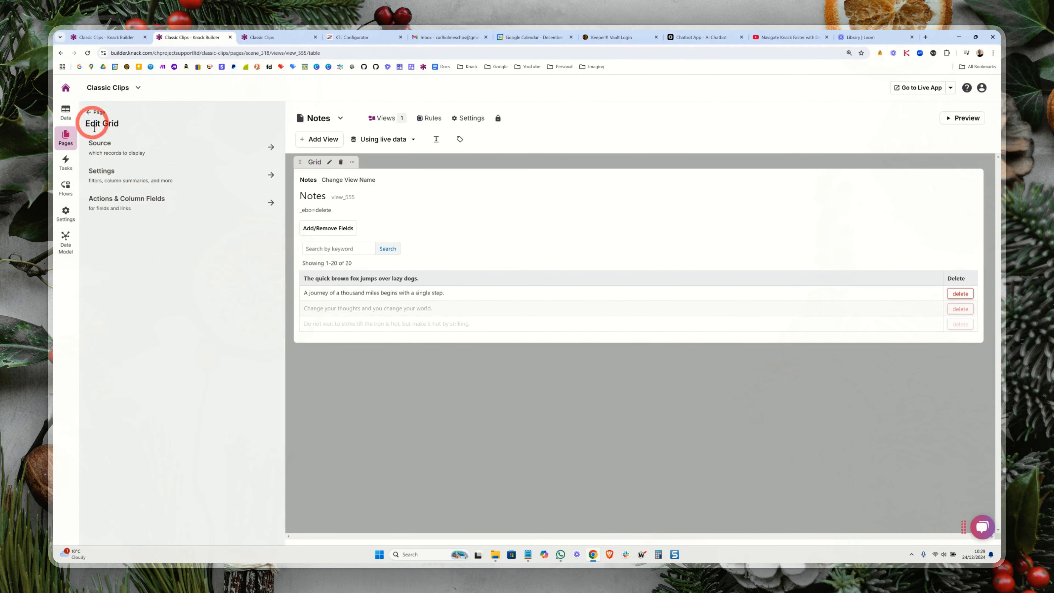
click(121, 203)
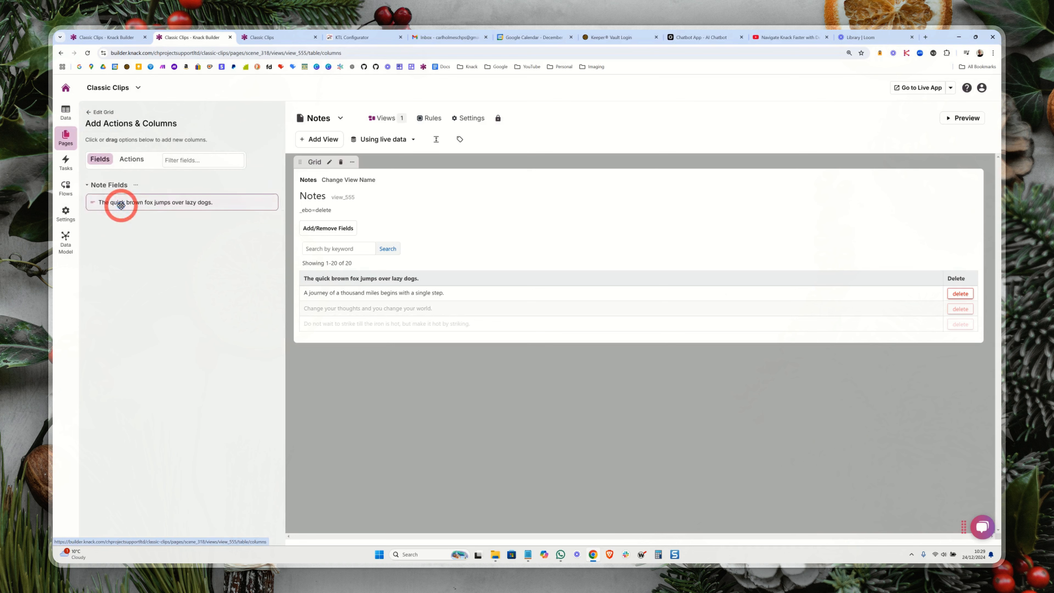
click(131, 159)
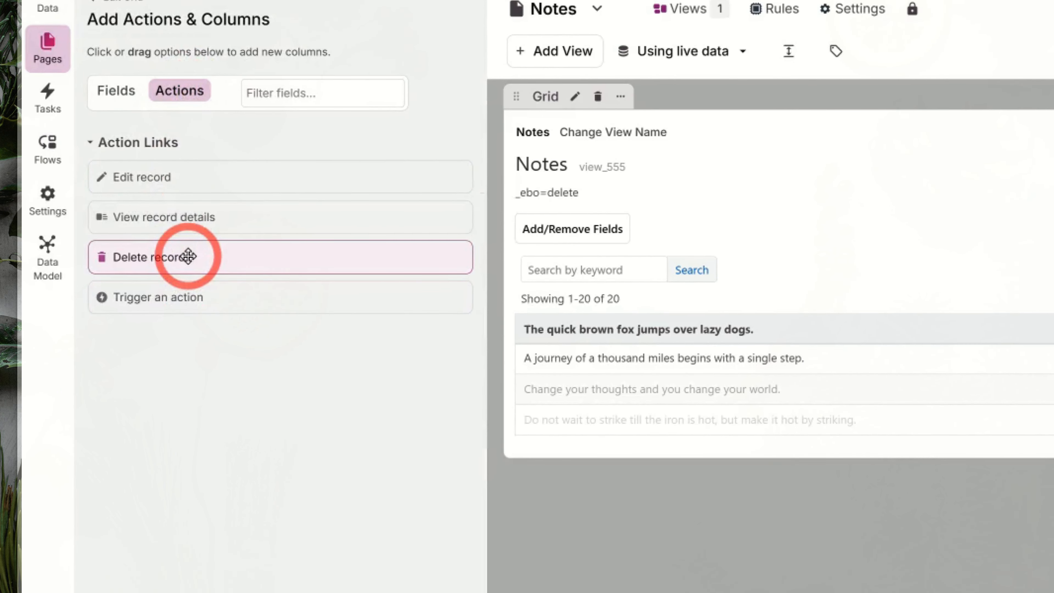
click(188, 257)
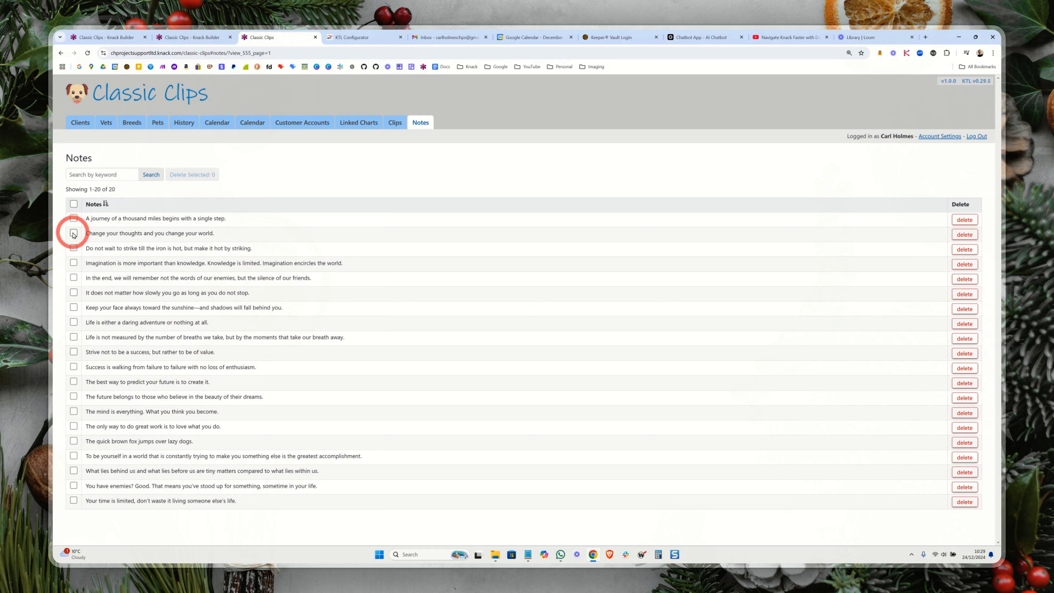
Step: Bulk delete the first four notes in the live app's Notes grid, from "A journey of a thousand miles" to "Imagination is more important"
click(74, 233)
click(74, 247)
click(74, 262)
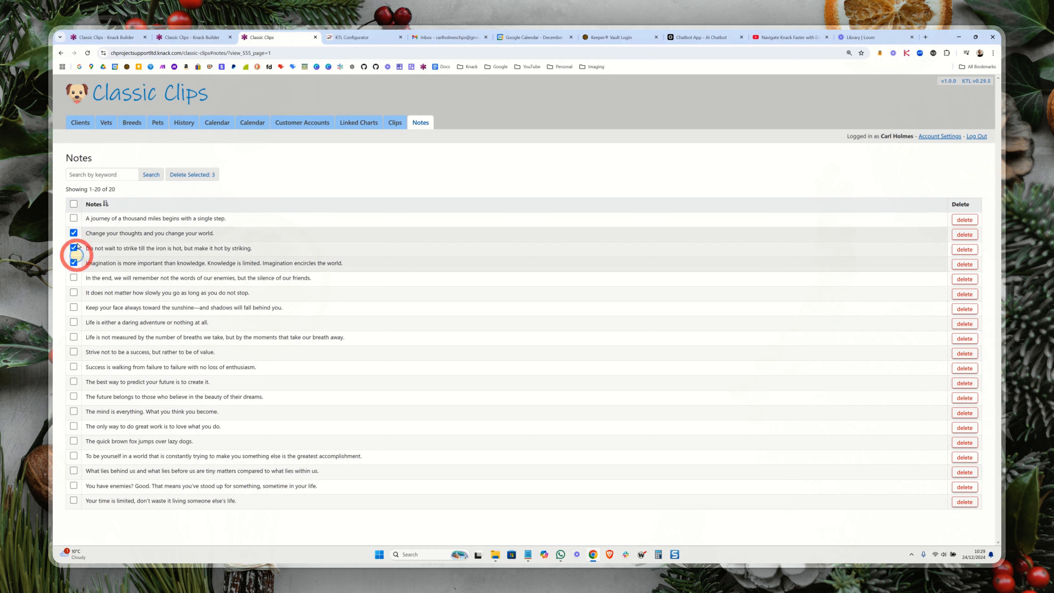
click(74, 218)
click(200, 174)
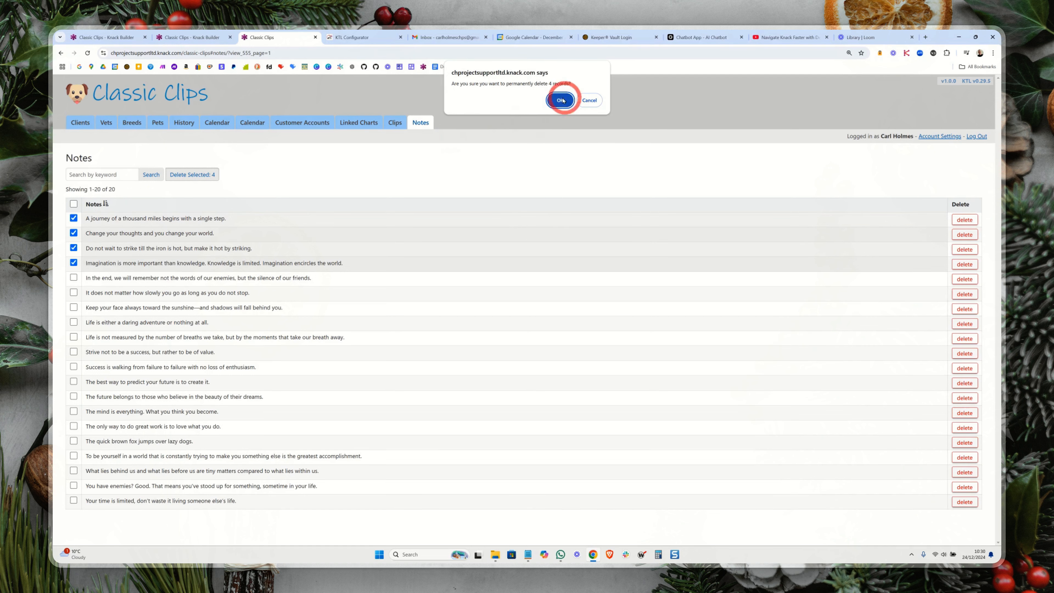
click(558, 100)
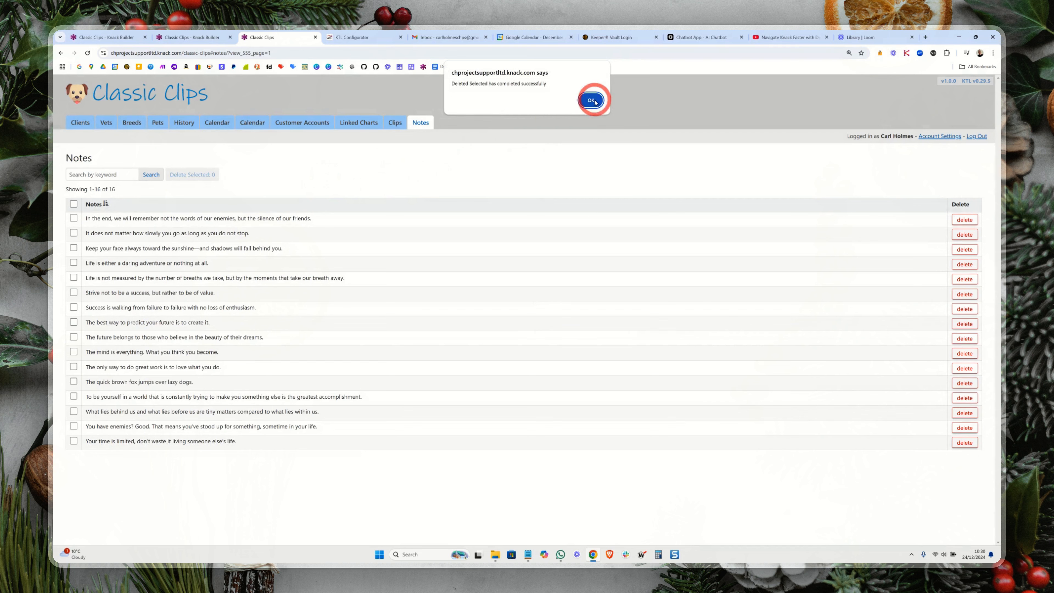
click(590, 100)
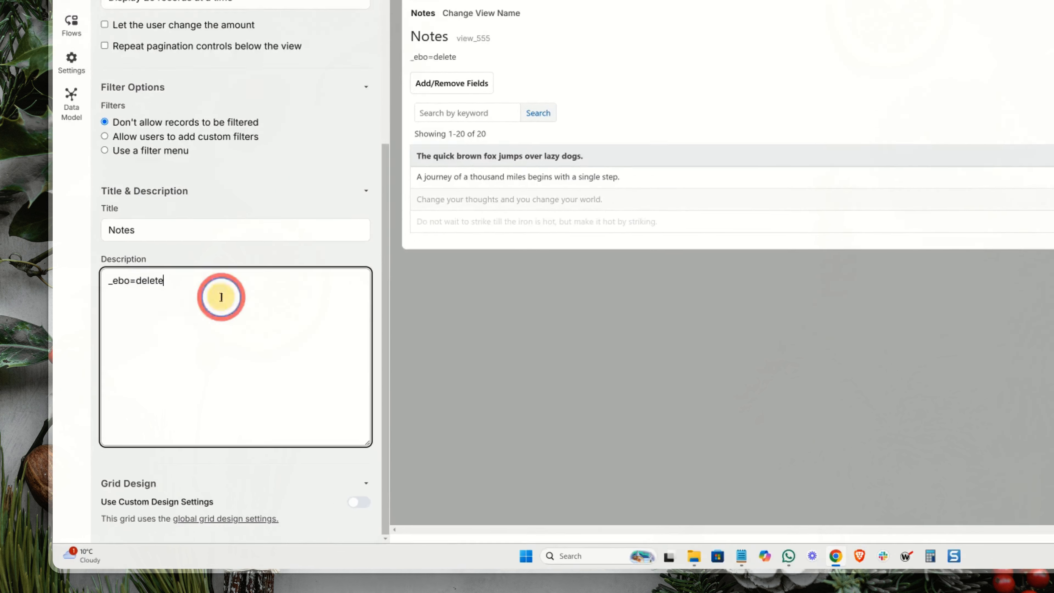
Step: Replace the Notes grid's description with _ebo=[delete], [ktlRoles, Developer], save it, and reload the live app's Notes page
click(140, 368)
drag(207, 224, 125, 218)
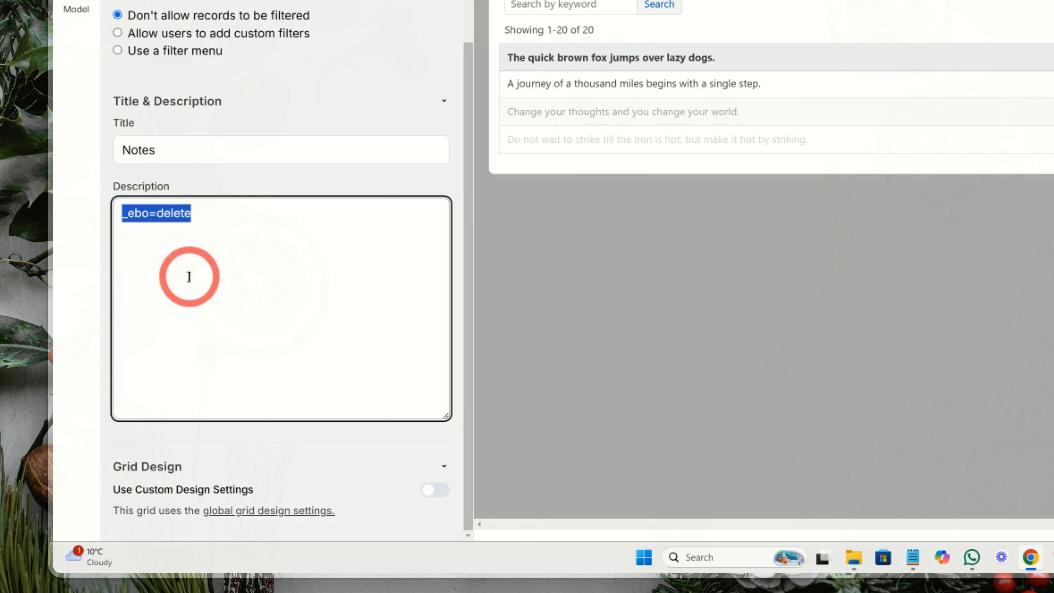
mouse_move(663, 57)
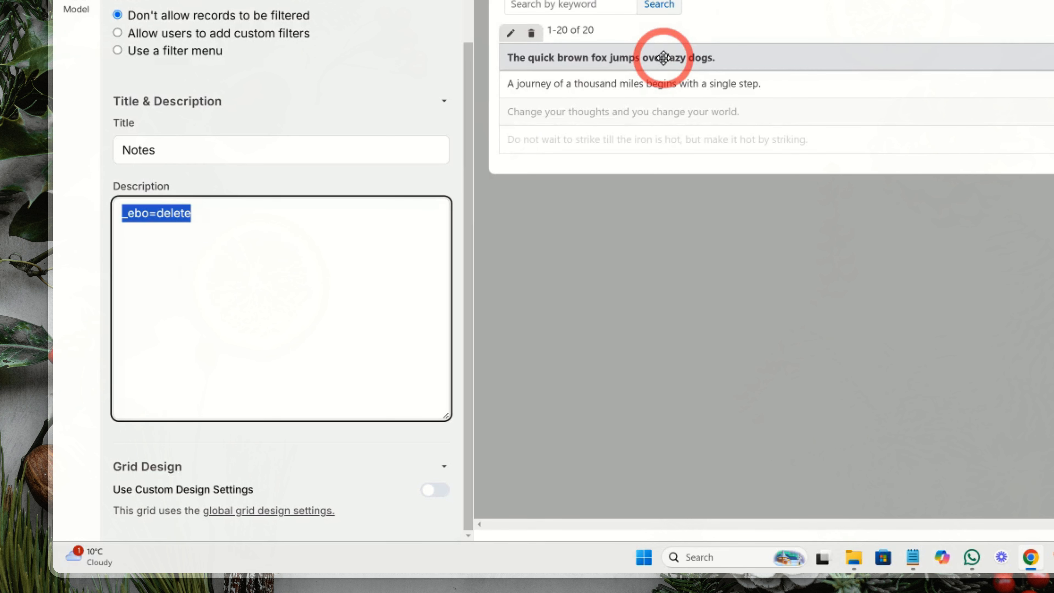
text(_ebo=[delete], [ktlRoles, Developer])
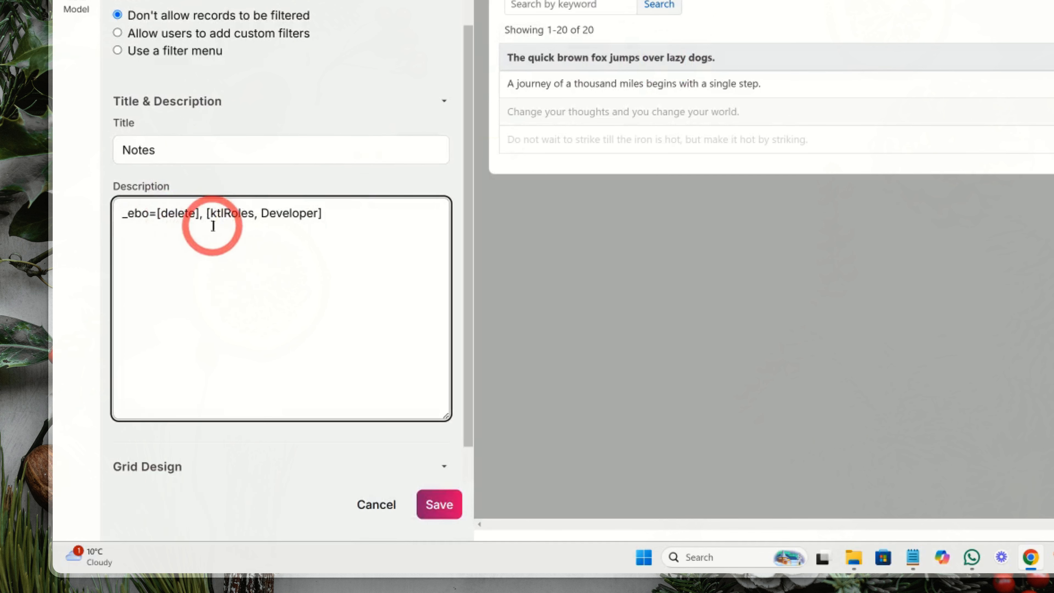
drag(211, 213, 252, 213)
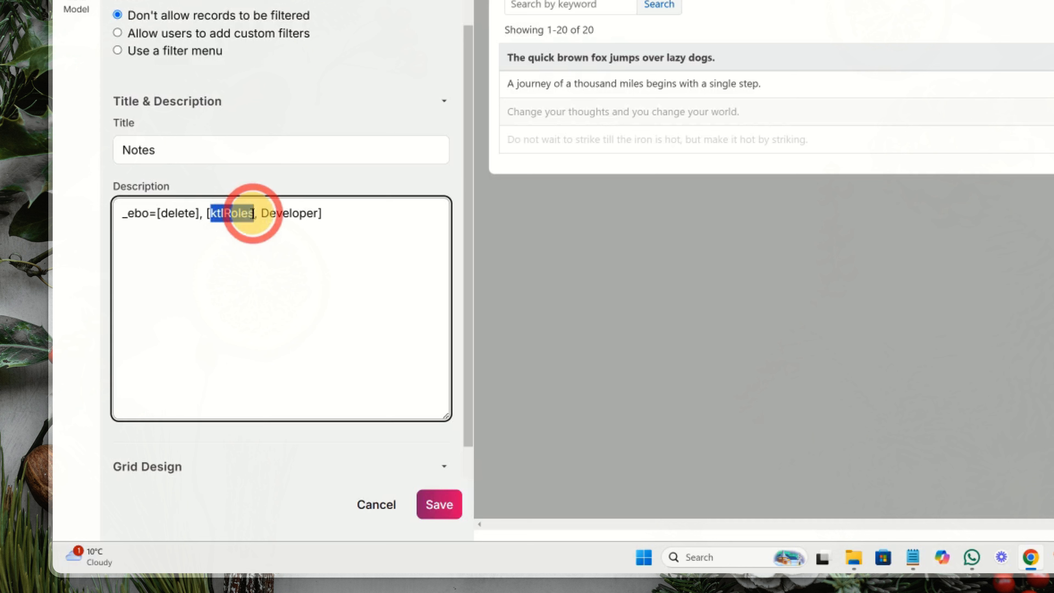
click(255, 224)
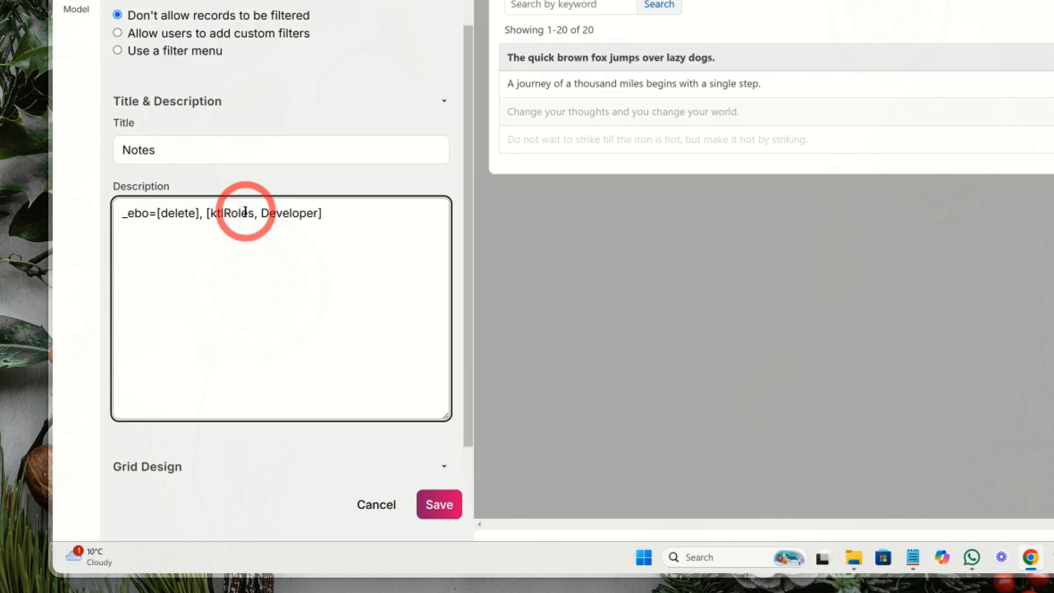
drag(261, 213, 320, 212)
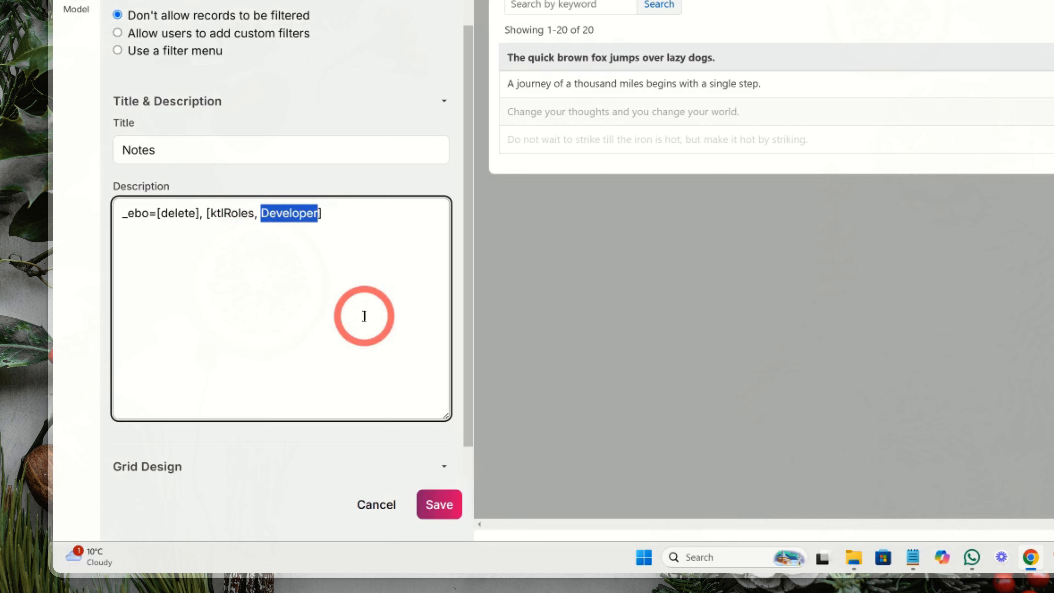
click(363, 317)
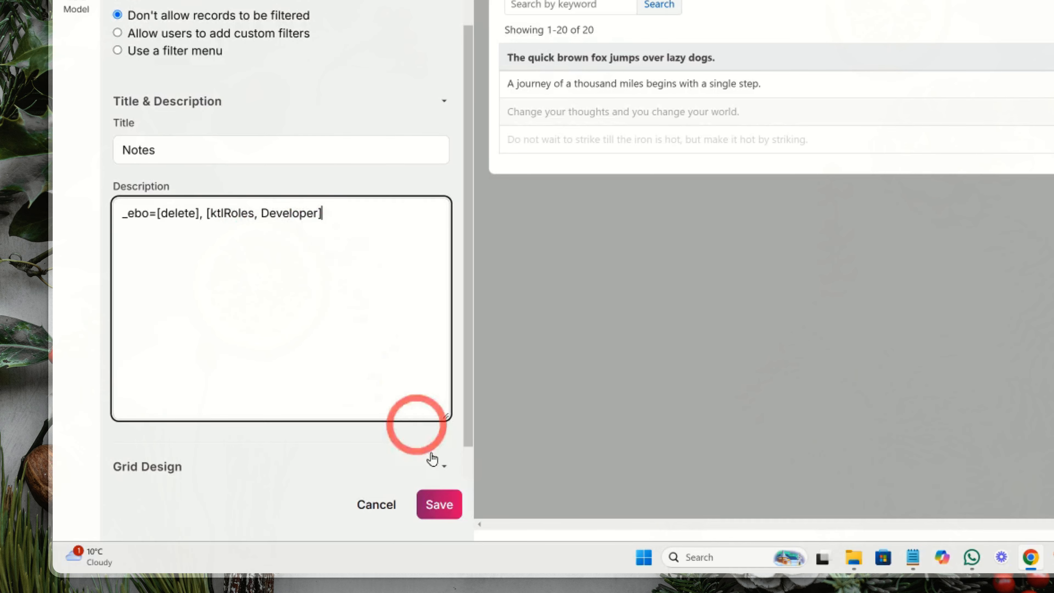
click(436, 498)
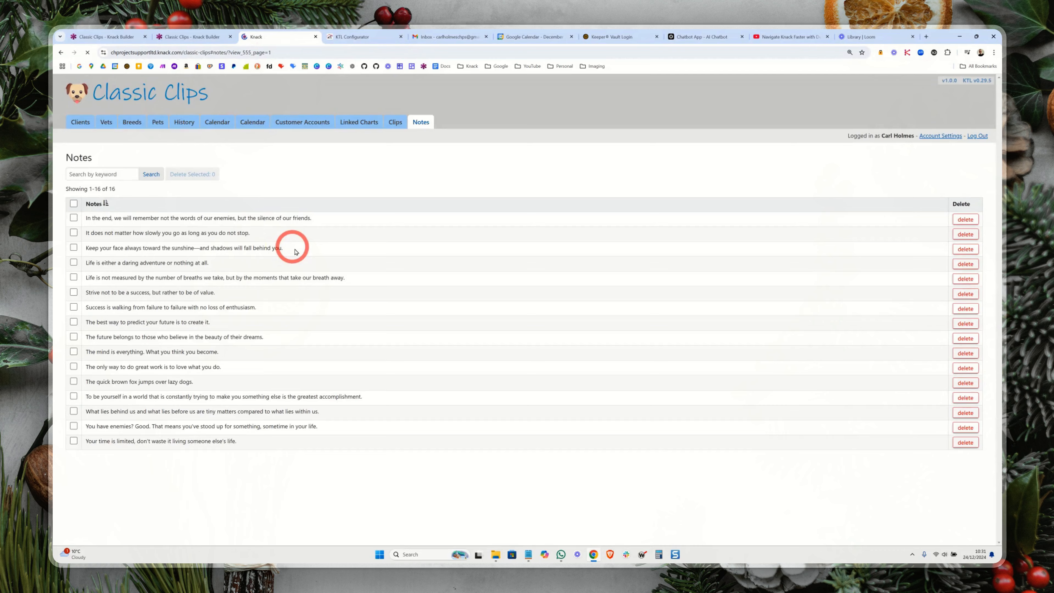
key(F5)
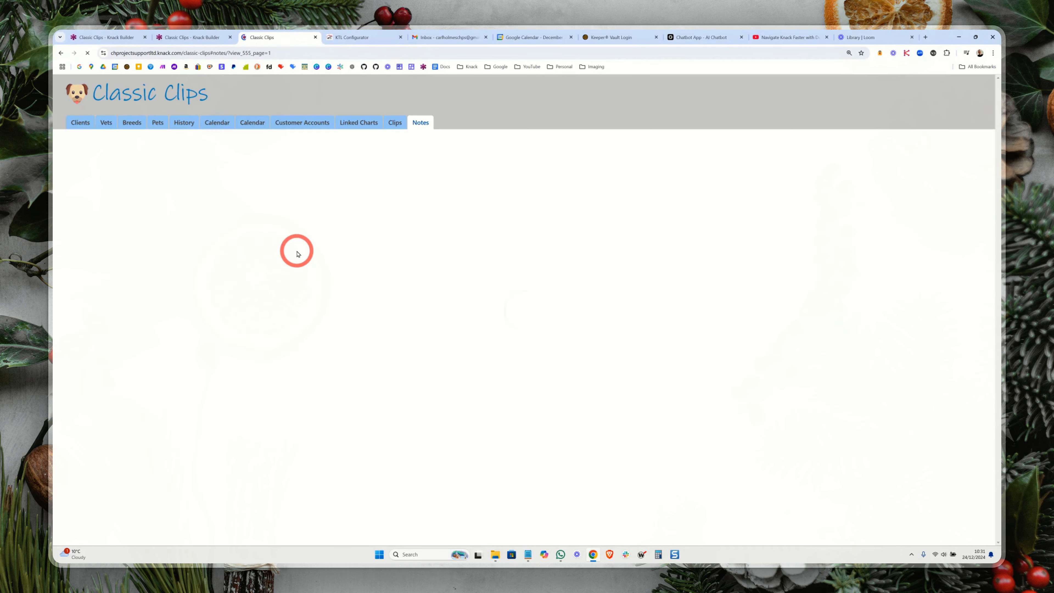
Step: Remove the Developer role from the first record in the Builder's Accounts table, leaving only Admin
key(ctrl+1)
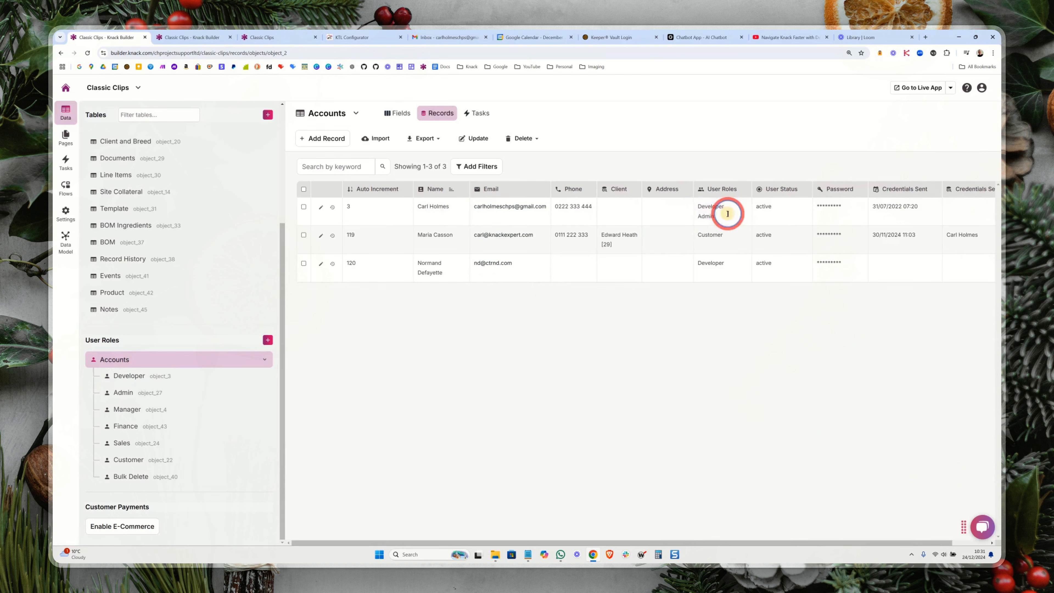
click(719, 215)
click(739, 213)
click(794, 235)
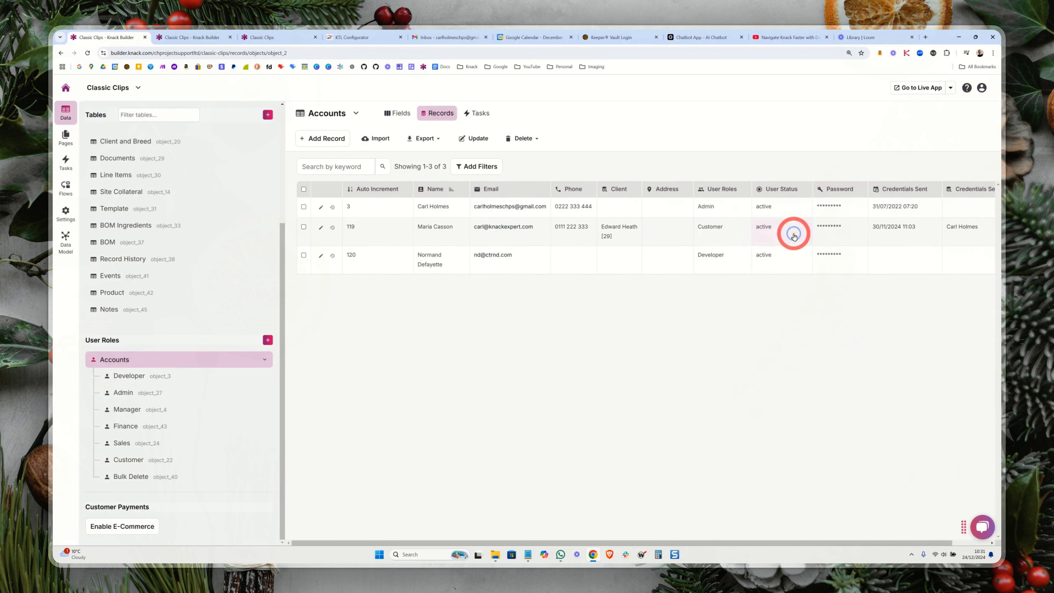
Step: Check the live app's Notes grid as an Admin-only account, trying the first note's single-record delete and cancelling its confirmation
click(286, 37)
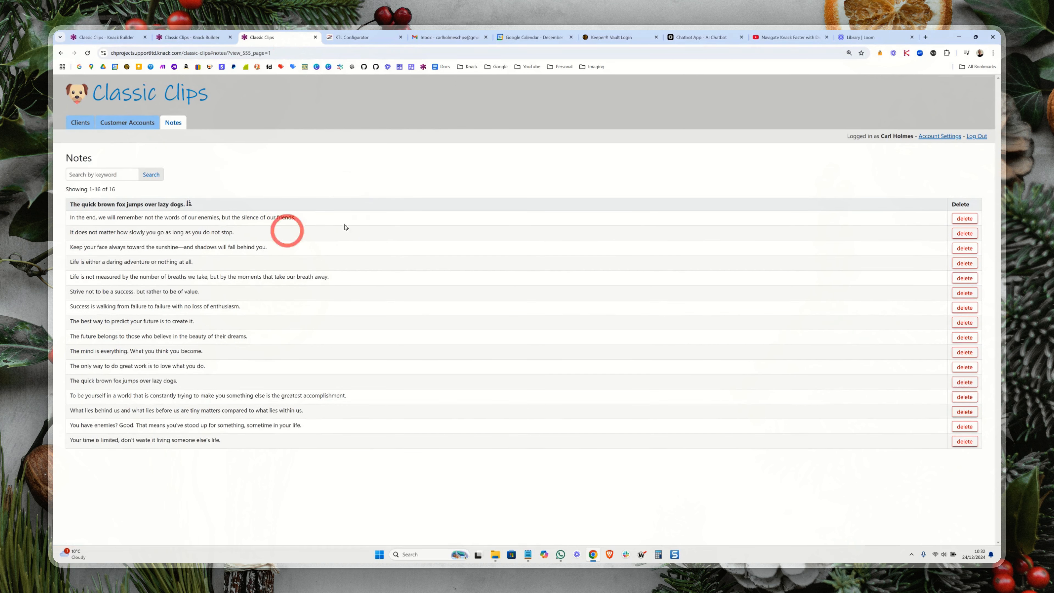
click(963, 219)
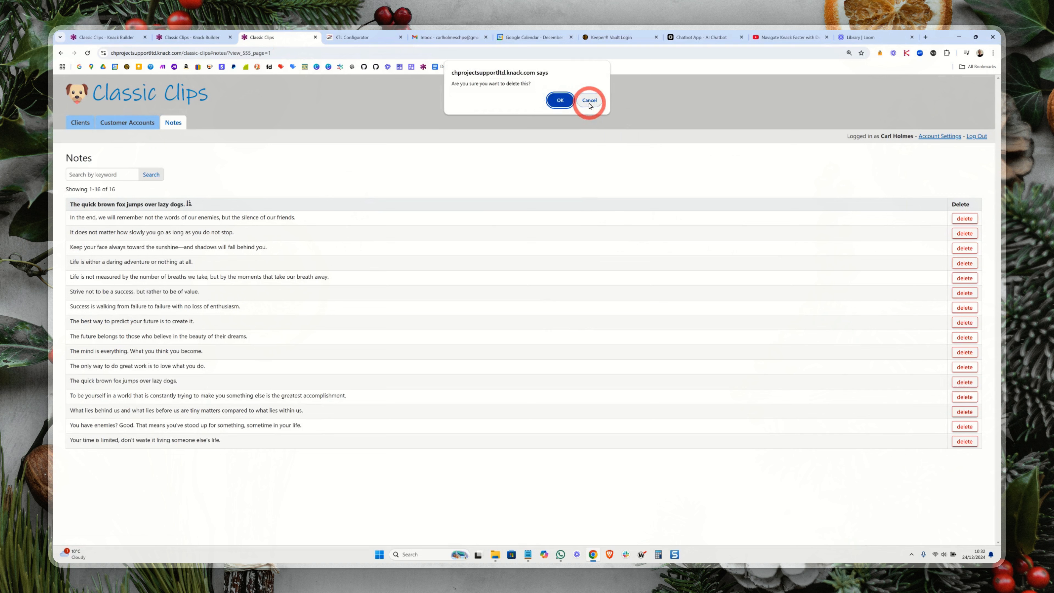
click(588, 102)
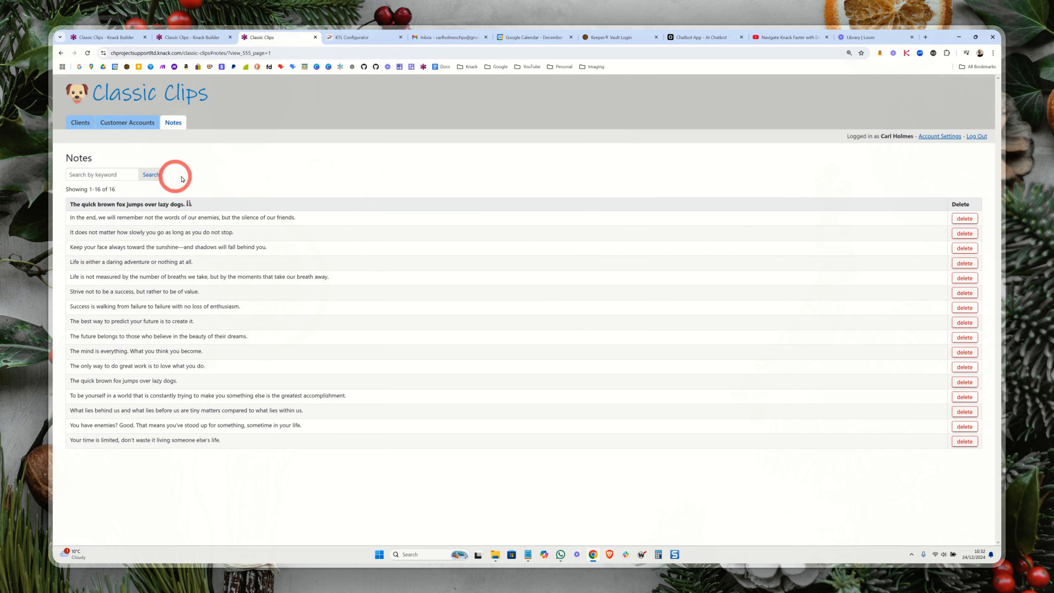